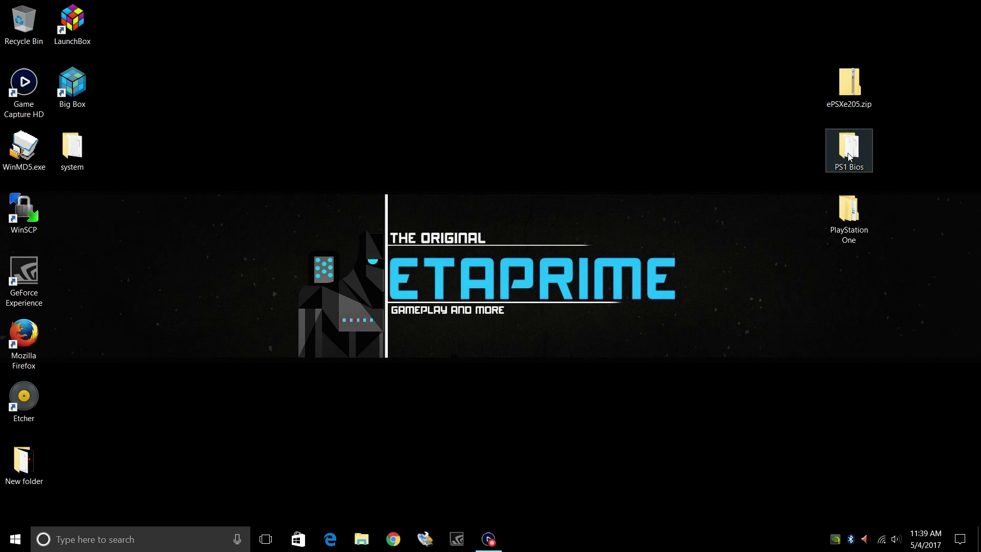
Step: Move the PS1 Bios folder toward the middle of the desktop and look over the BIOS files inside it
drag(849, 152, 416, 152)
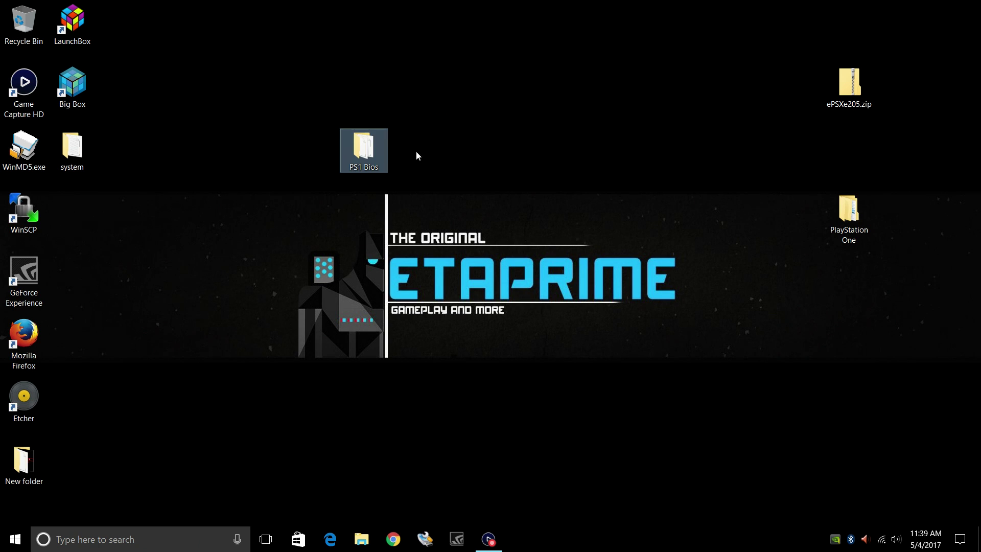
double_click(361, 153)
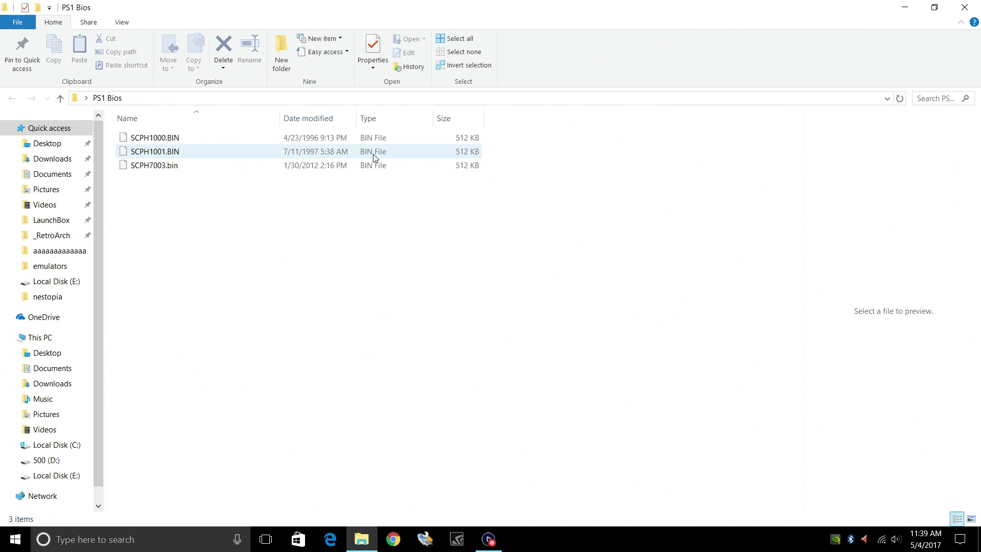
click(904, 7)
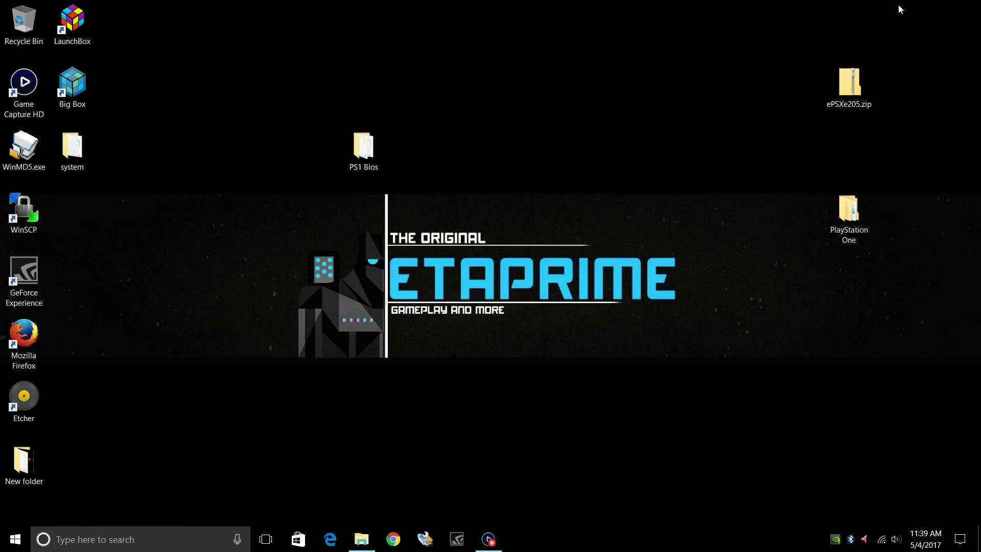
Step: Examine the game files in the PlayStation One folder, covering the PBP subfolder and the Bloody roar 2 game under Ps1 Bin and Cue
double_click(855, 204)
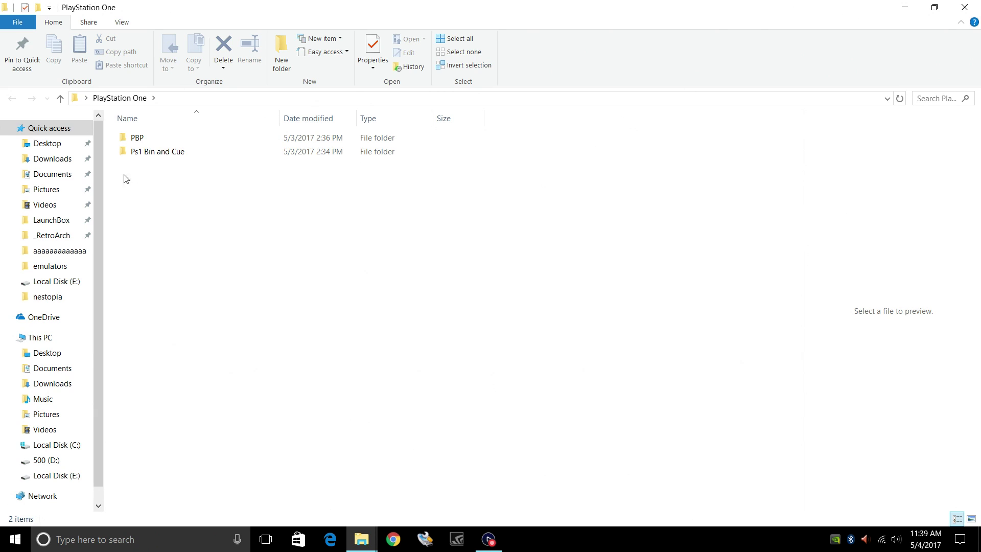
double_click(145, 142)
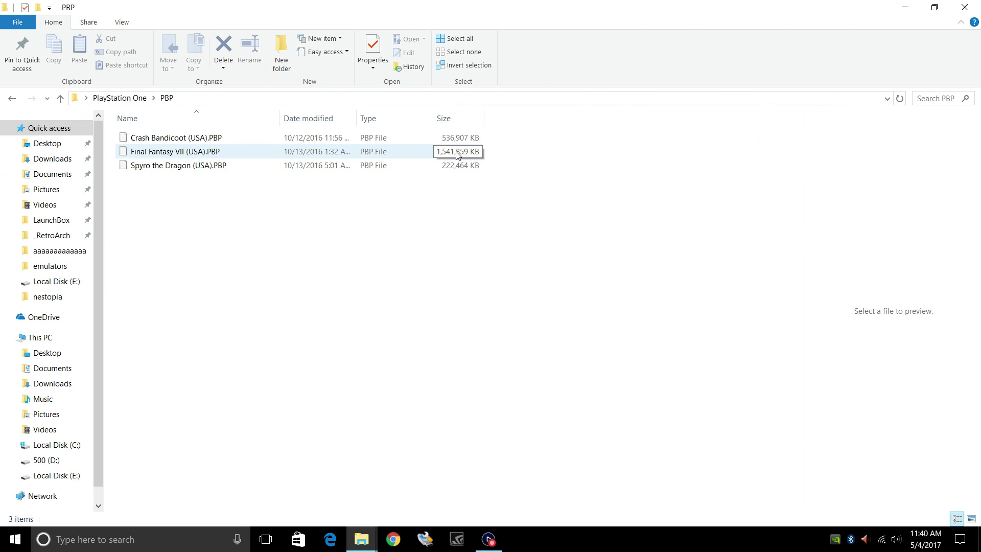
click(14, 101)
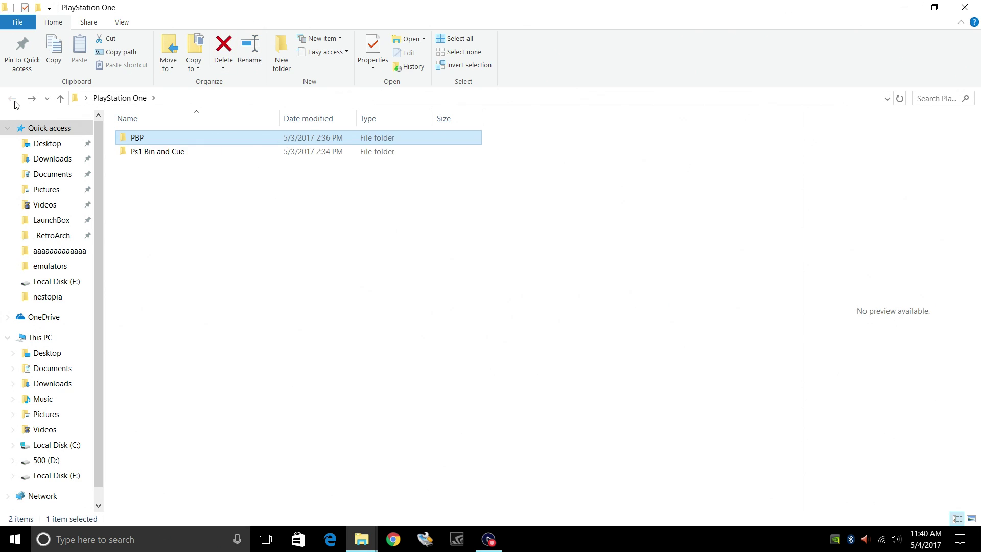
double_click(145, 154)
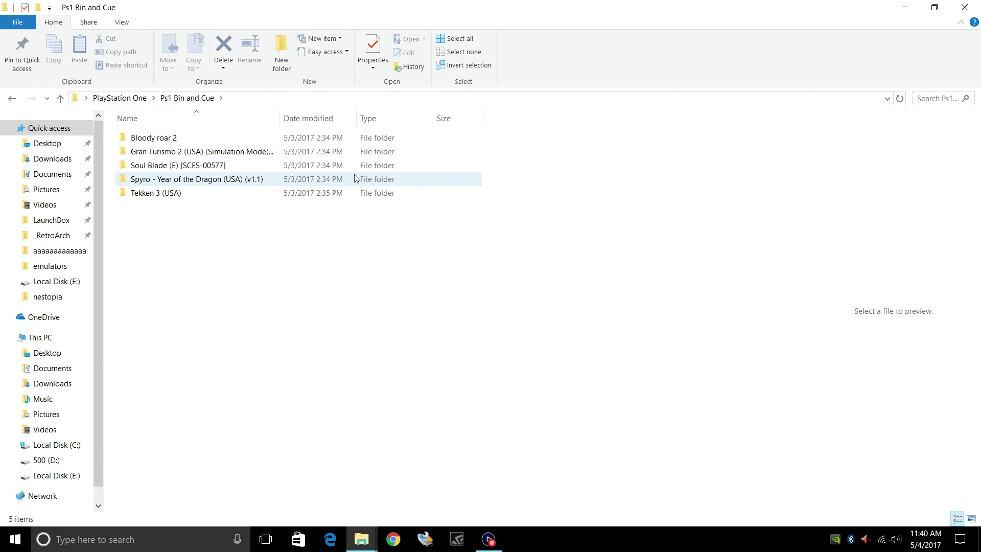
double_click(152, 138)
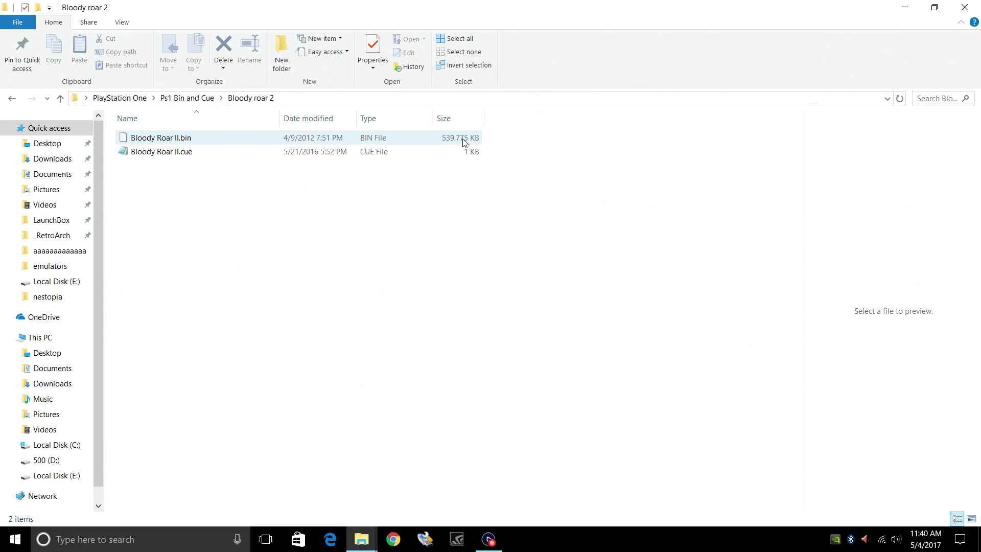
click(12, 99)
click(12, 99)
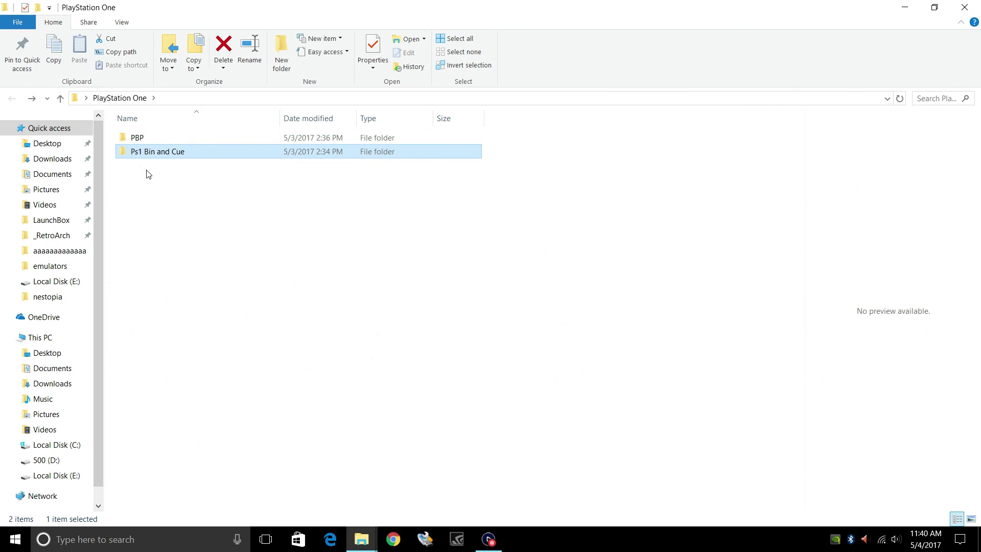
double_click(136, 139)
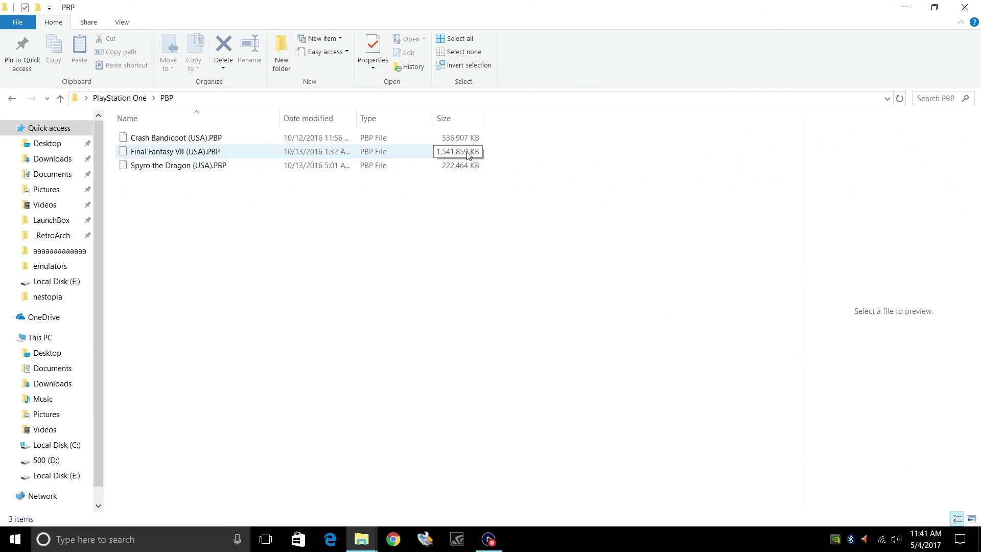
click(906, 8)
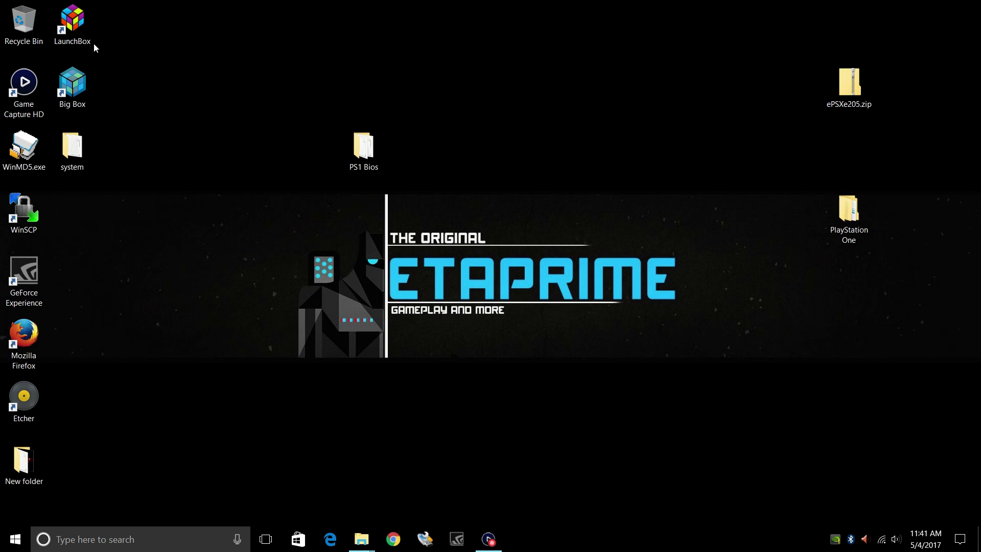
Step: Launch LaunchBox and start adding a new emulator with ePSXe as its name
double_click(72, 23)
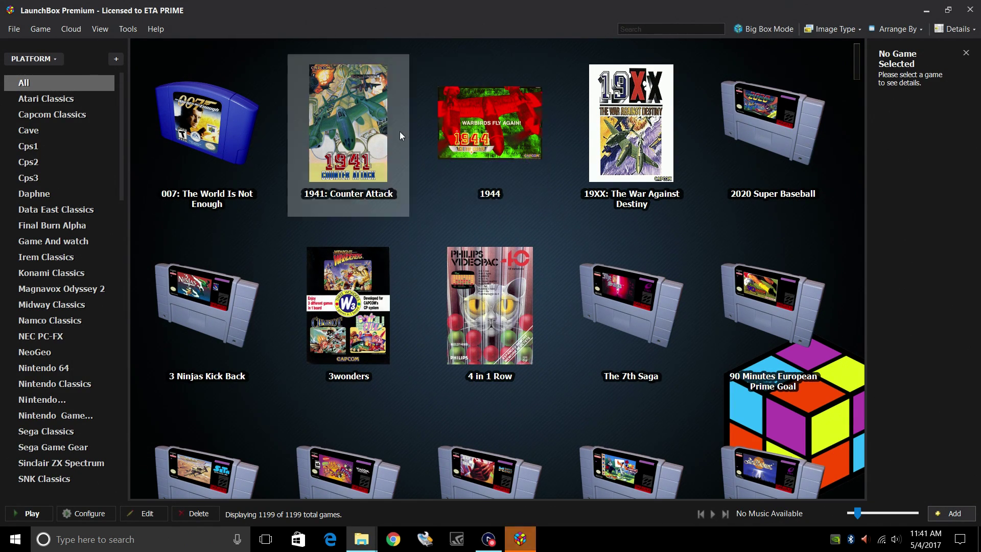
click(126, 31)
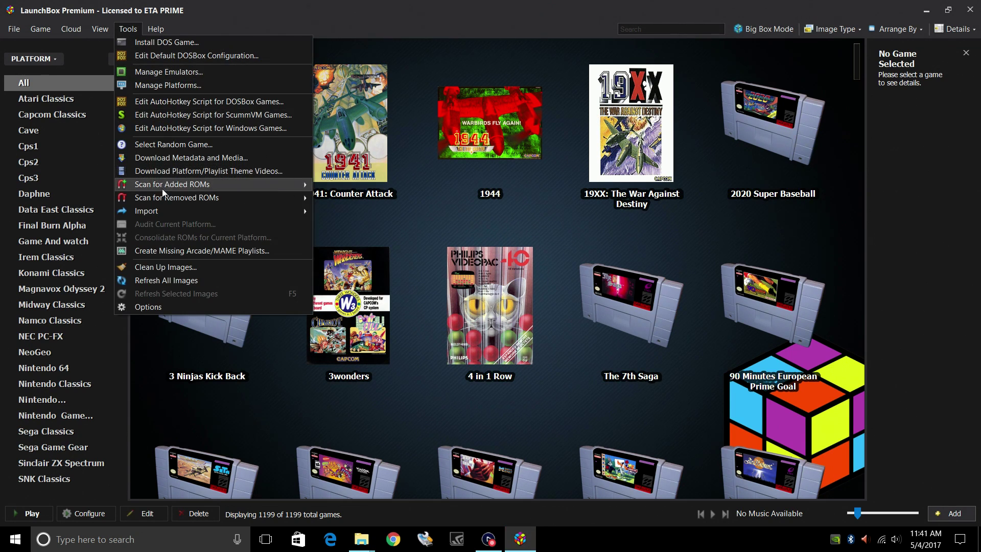
click(152, 72)
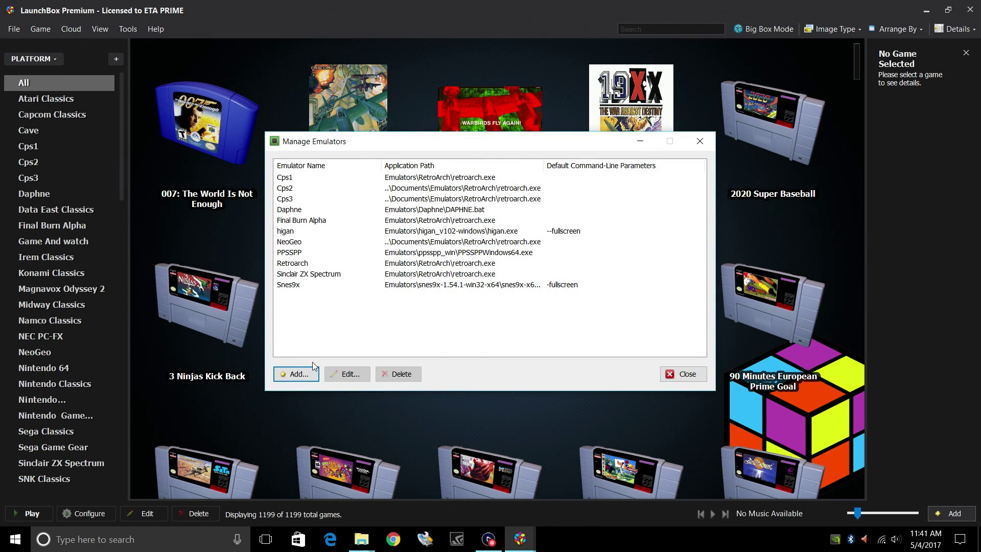
click(296, 374)
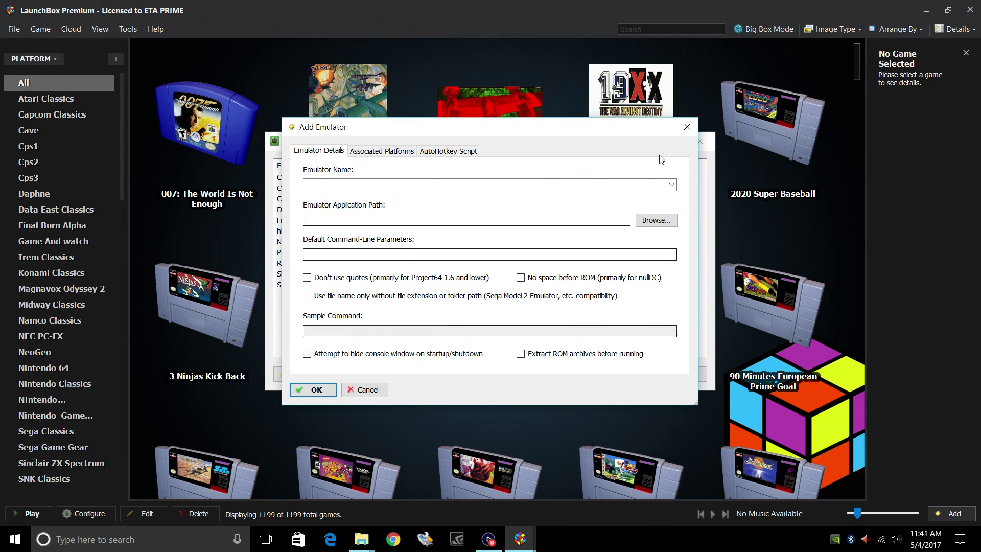
click(672, 186)
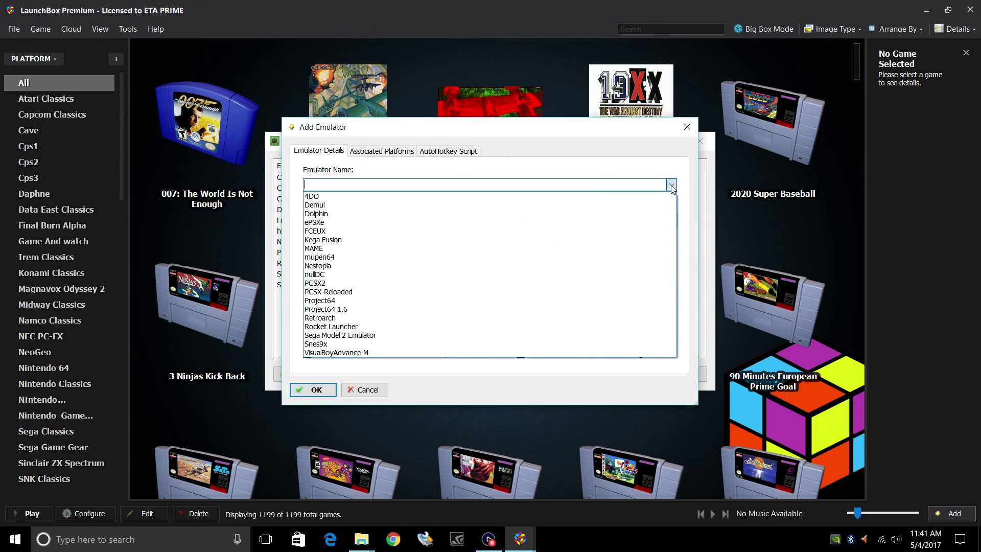
click(321, 223)
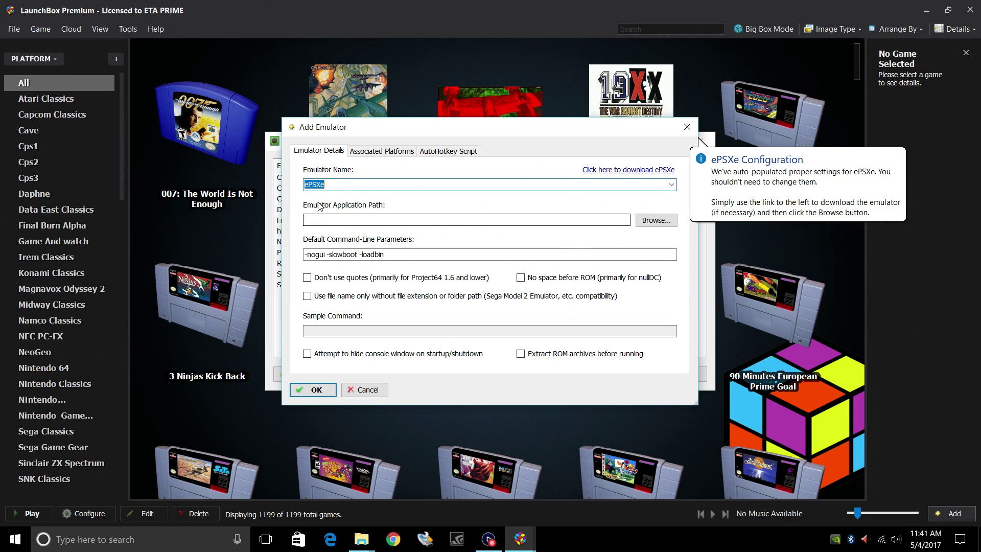
click(339, 188)
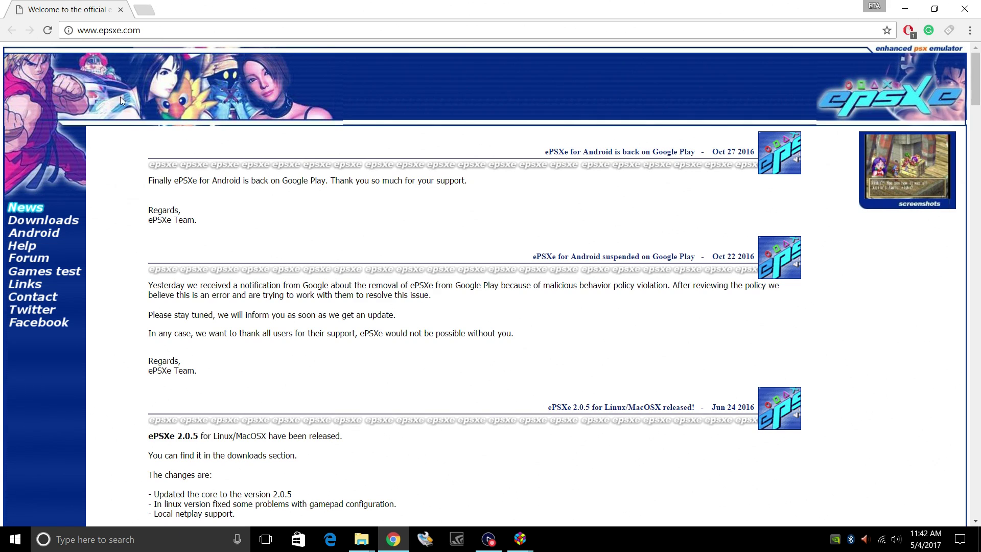
click(67, 222)
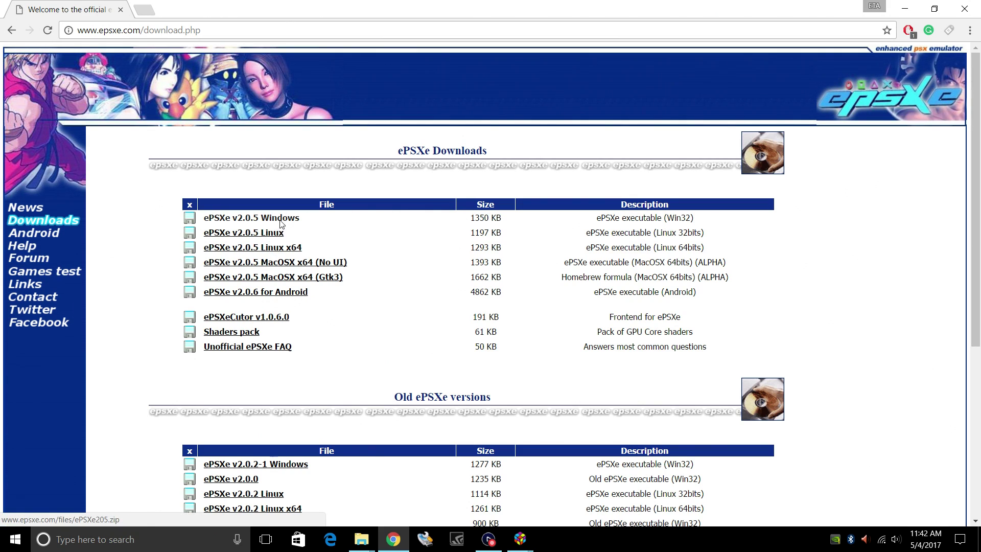
click(281, 224)
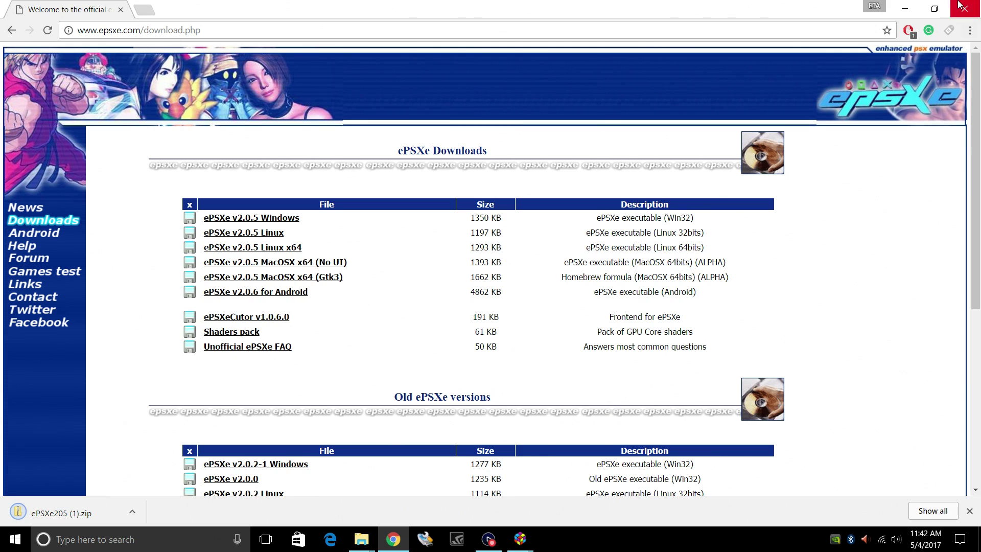
click(906, 8)
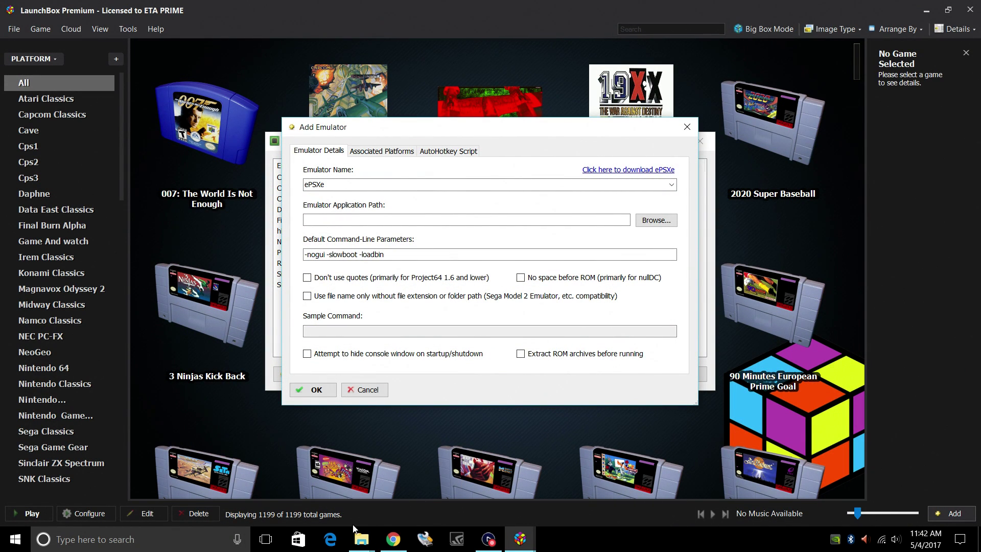
Step: Extract ePSXe205.zip on the Desktop into its own ePSXe205 folder with 7-Zip
mouse_move(357, 535)
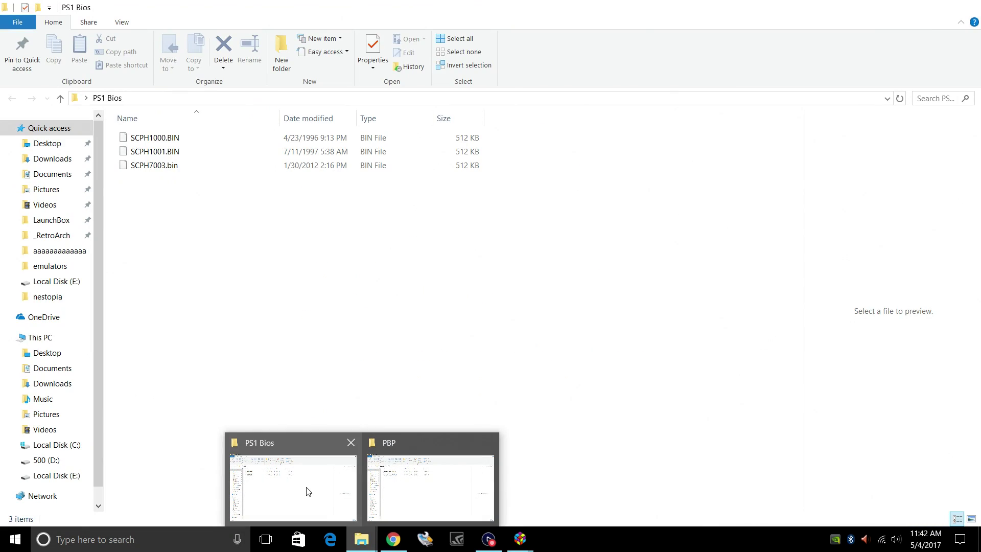
click(307, 490)
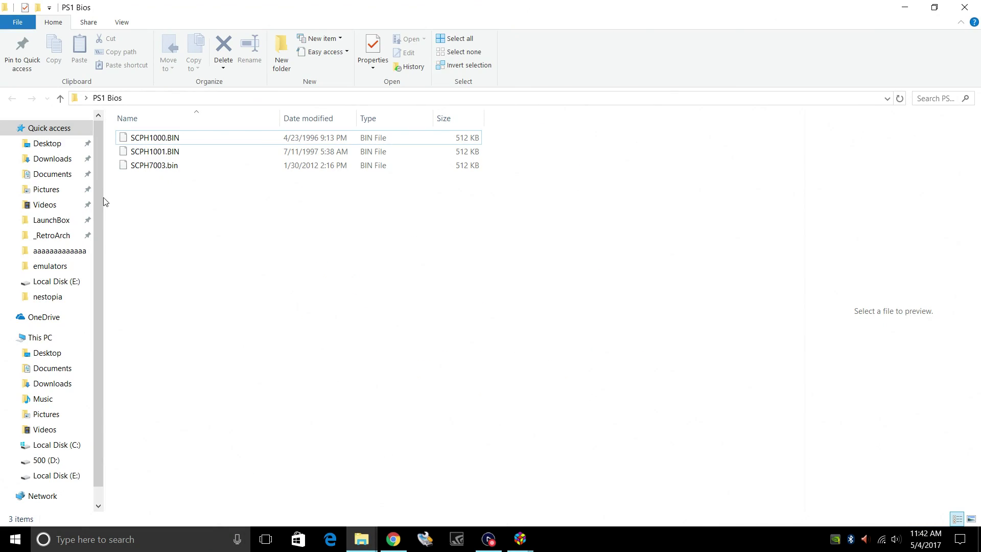
click(57, 143)
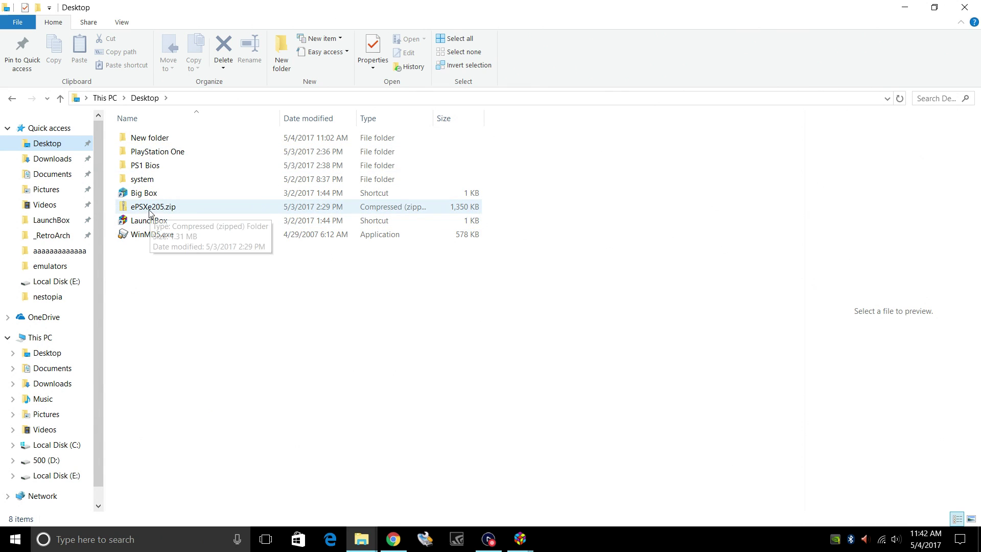
click(167, 205)
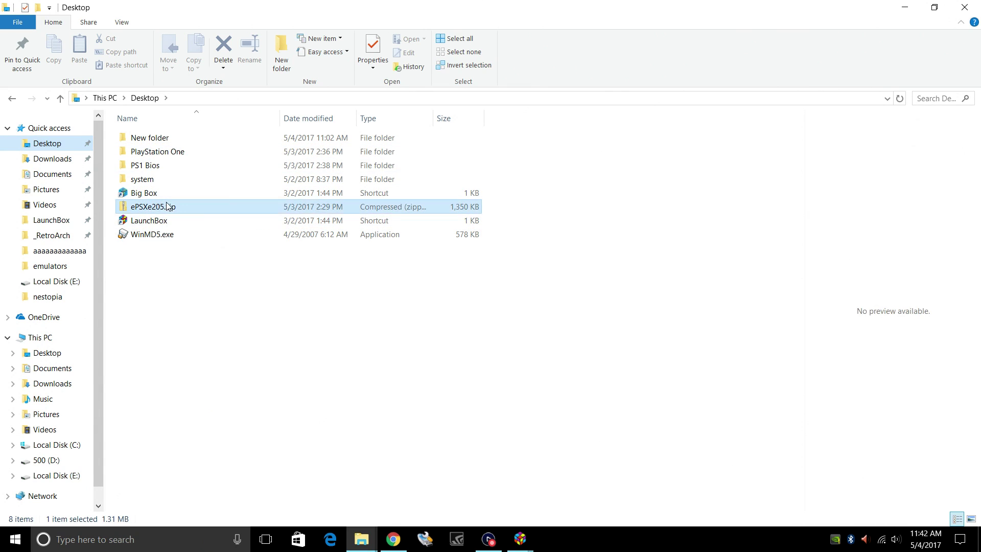
right_click(167, 206)
mouse_move(268, 264)
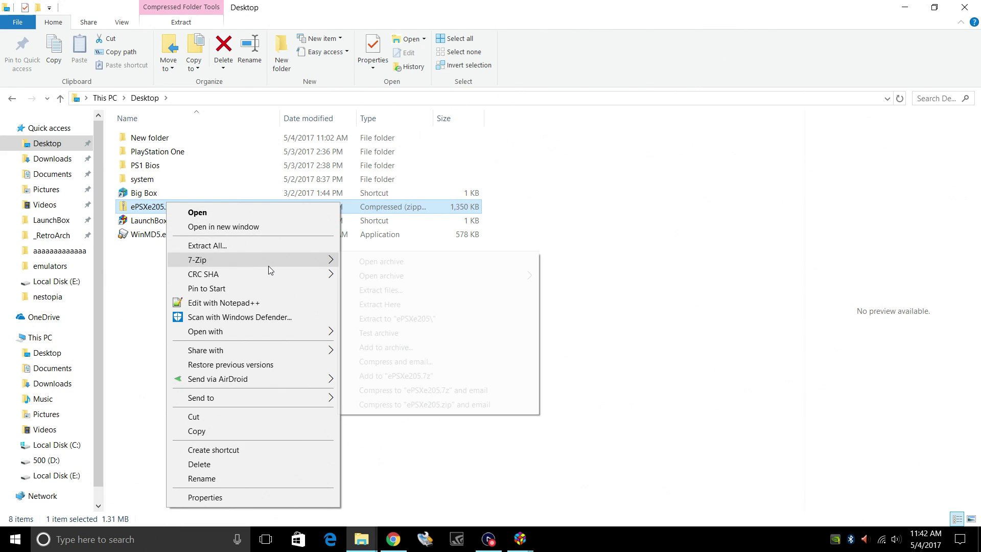
click(405, 325)
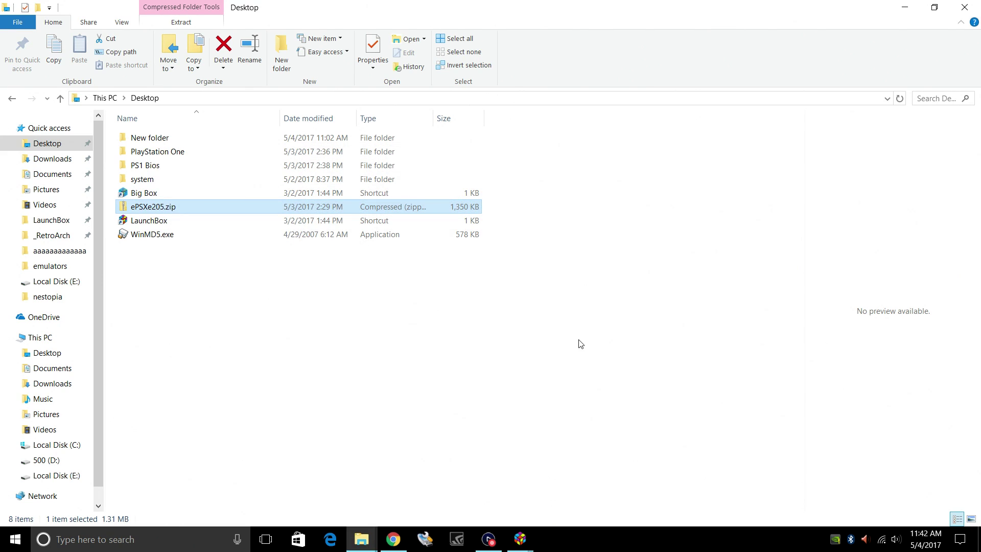
Step: Check the contents of the extracted ePSXe205 folder and return to the Desktop folder
click(147, 138)
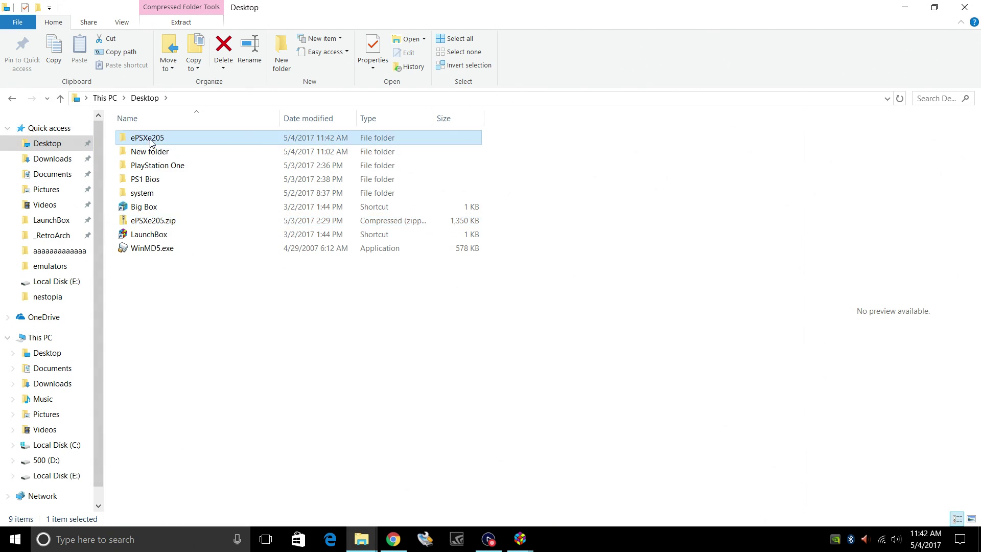
double_click(332, 139)
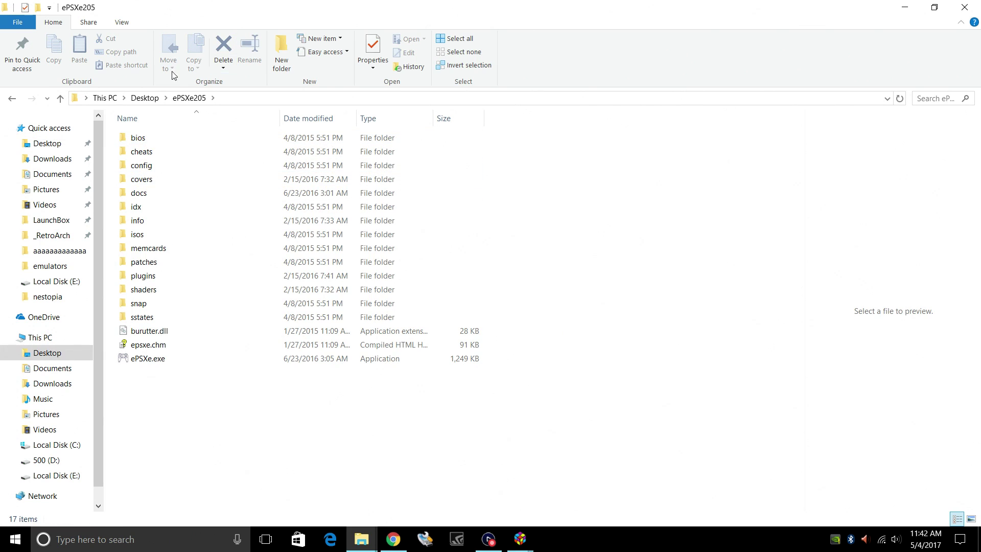
click(10, 99)
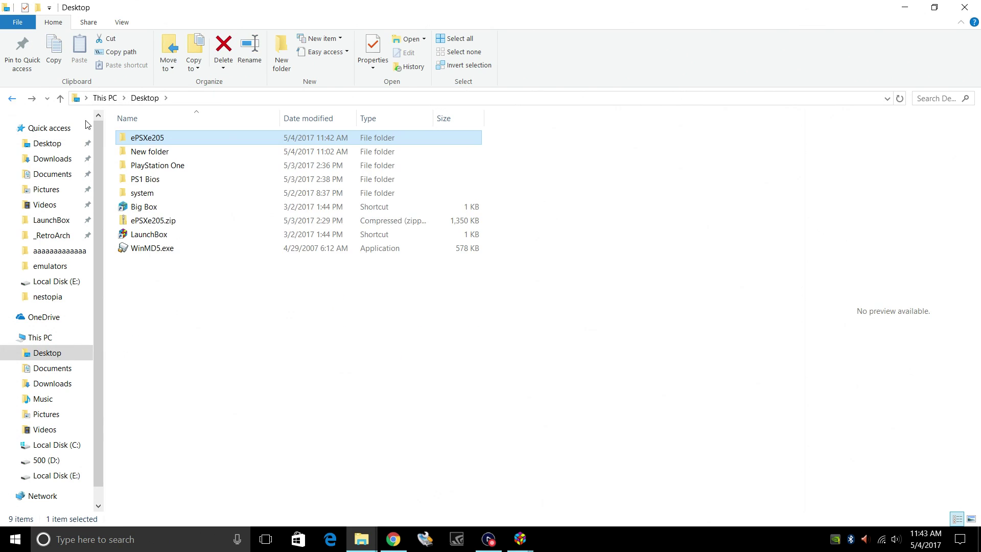
Step: Open the LaunchBox folder in a second File Explorer window and arrange it side by side with the Desktop window
right_click(40, 225)
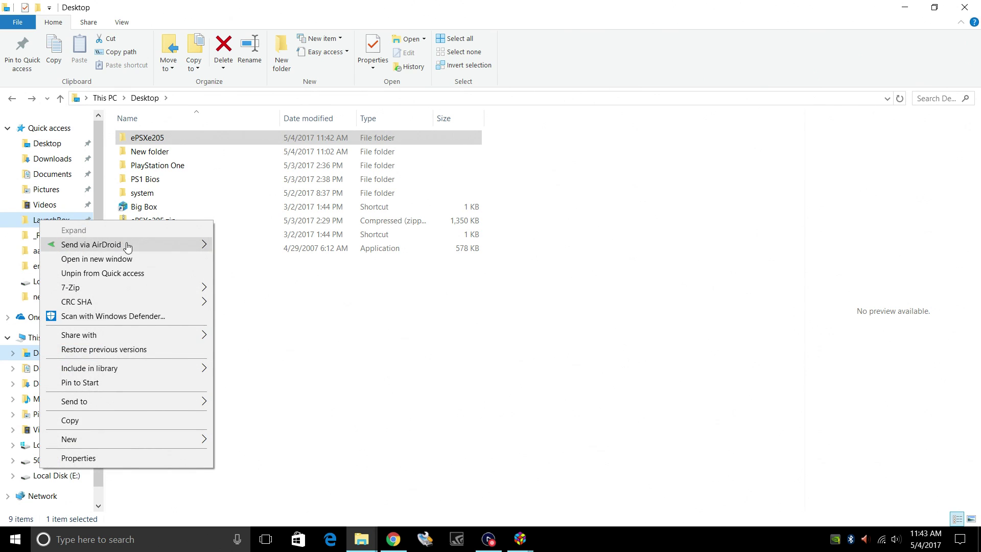
click(128, 259)
drag(540, 10, 980, 21)
click(352, 191)
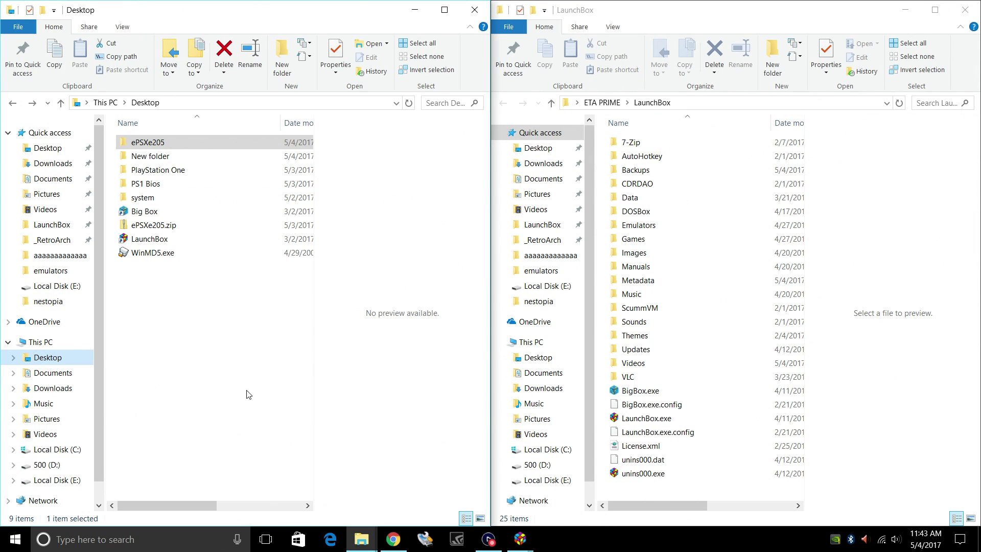
Step: Move the ePSXe205 folder from the Desktop into LaunchBox's Emulators folder and open it there
double_click(632, 228)
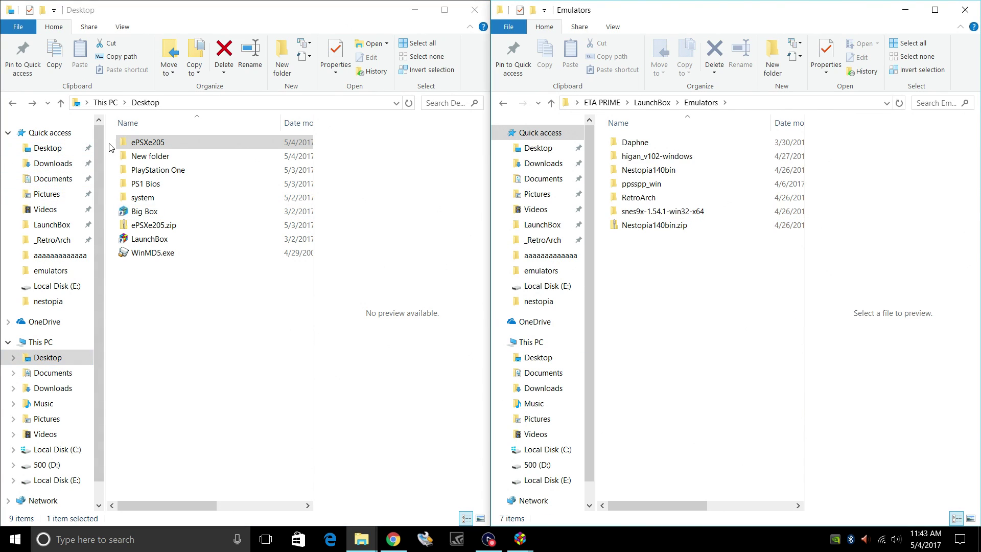
drag(134, 149, 682, 321)
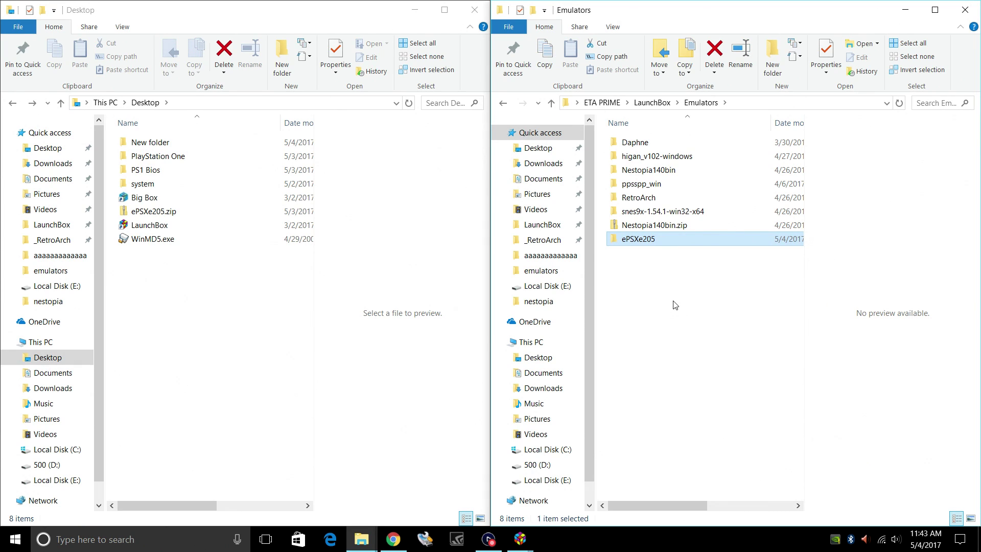
double_click(640, 241)
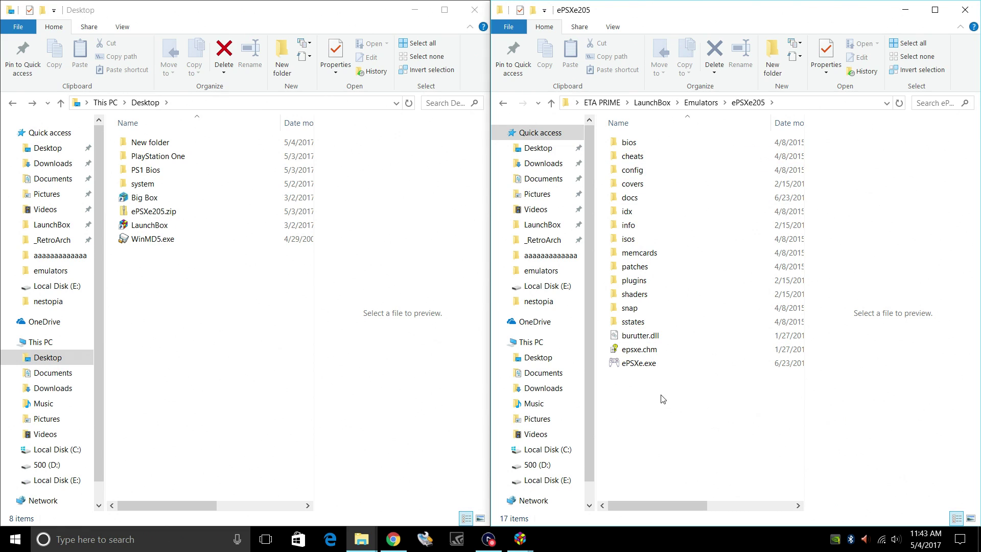
Step: Move SCPH1000.BIN, SCPH1001.BIN and SCPH7003.bin from the Desktop's PS1 Bios folder into the bios folder of ePSXe205
double_click(633, 144)
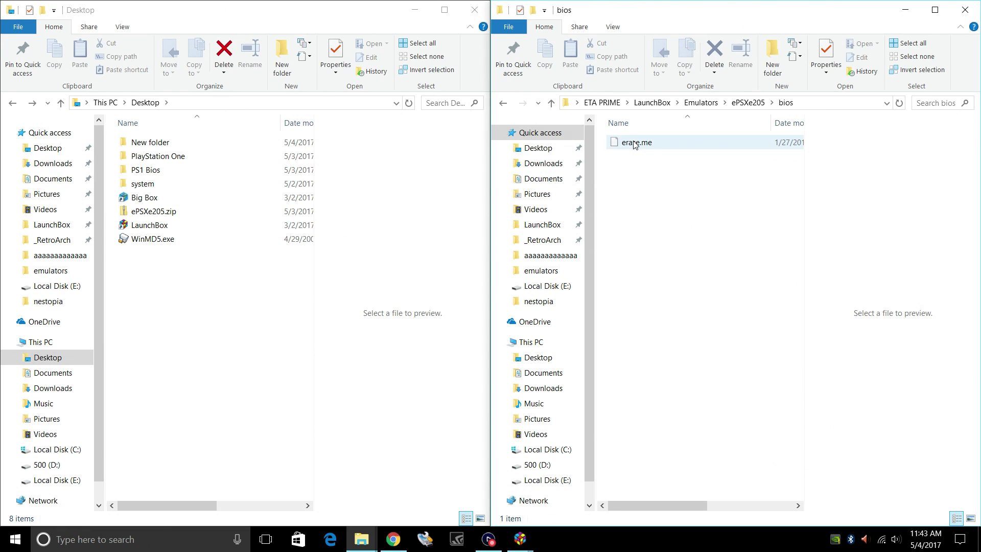
double_click(146, 170)
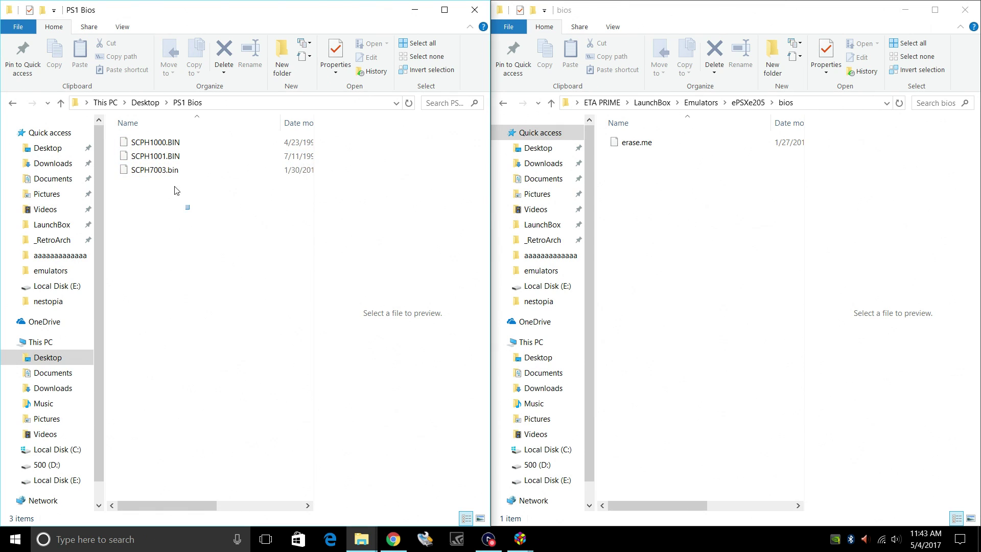
drag(182, 192, 747, 239)
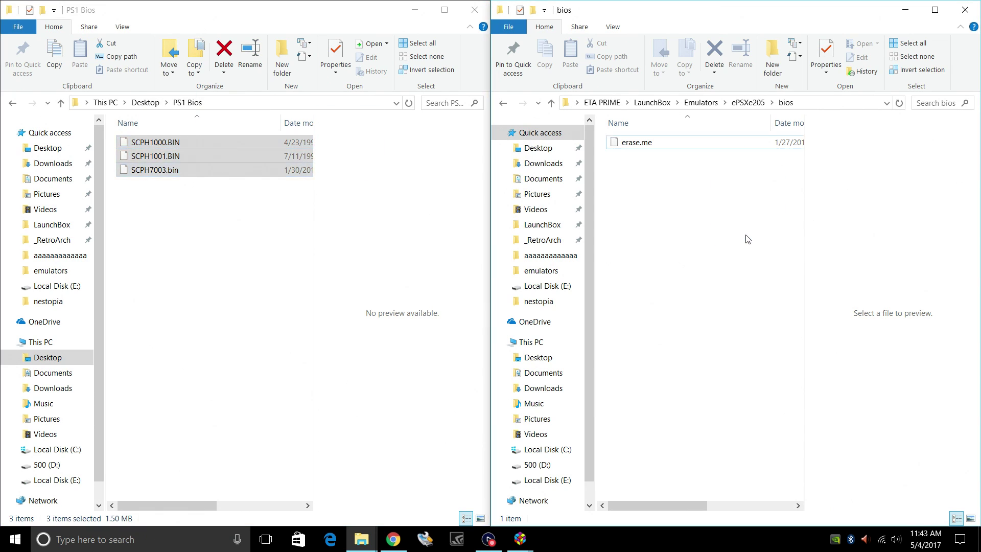
click(738, 248)
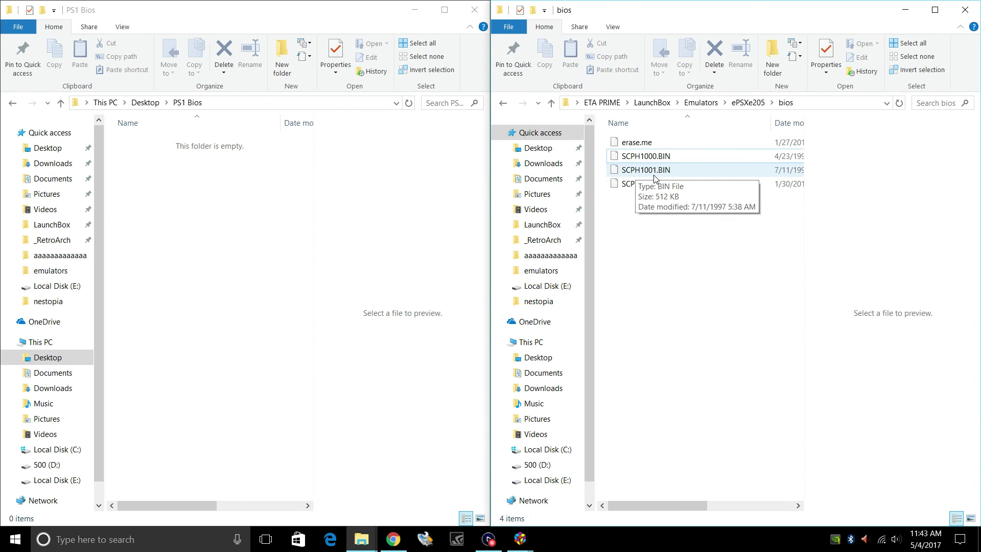
Step: Move the PlayStation One folder from the Desktop into LaunchBox's Games folder
click(503, 103)
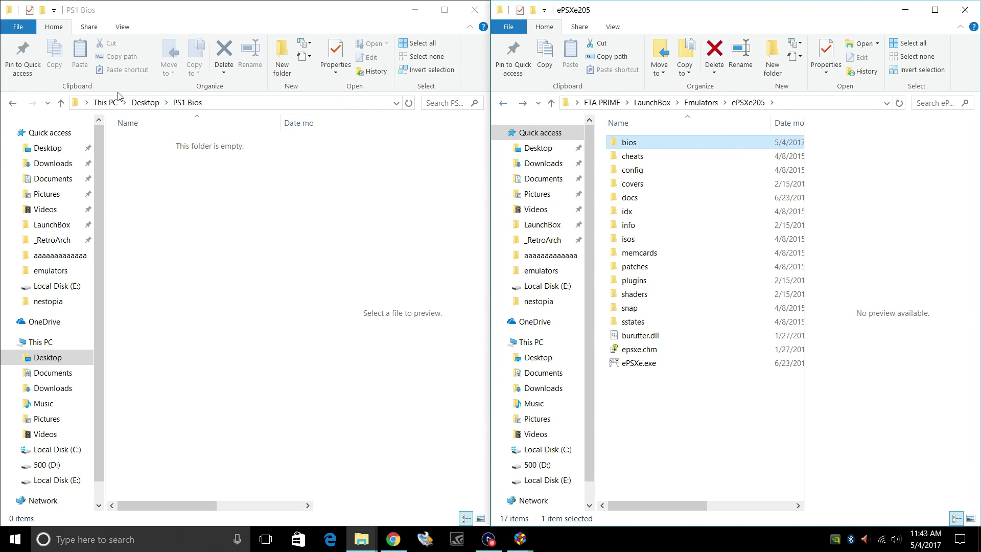
click(11, 102)
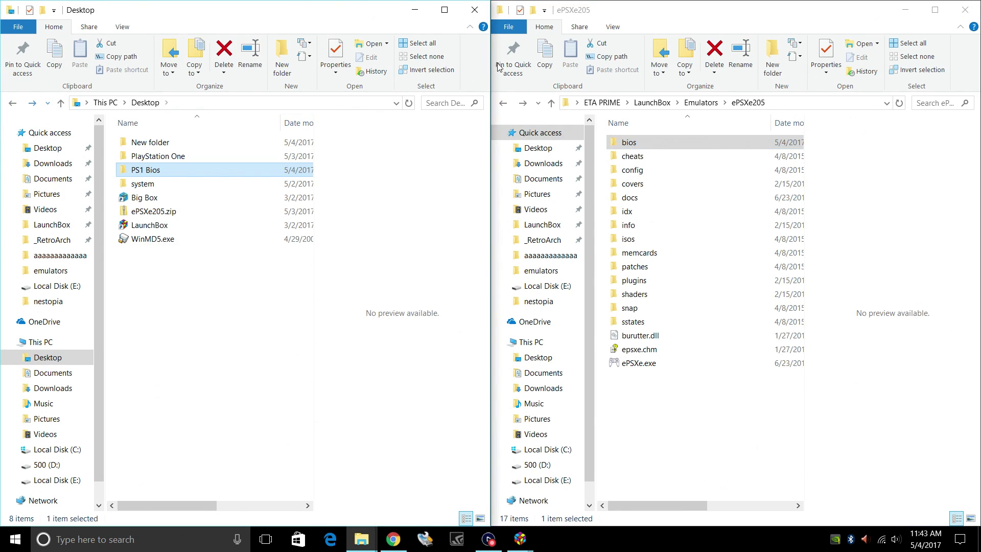
click(503, 103)
click(13, 105)
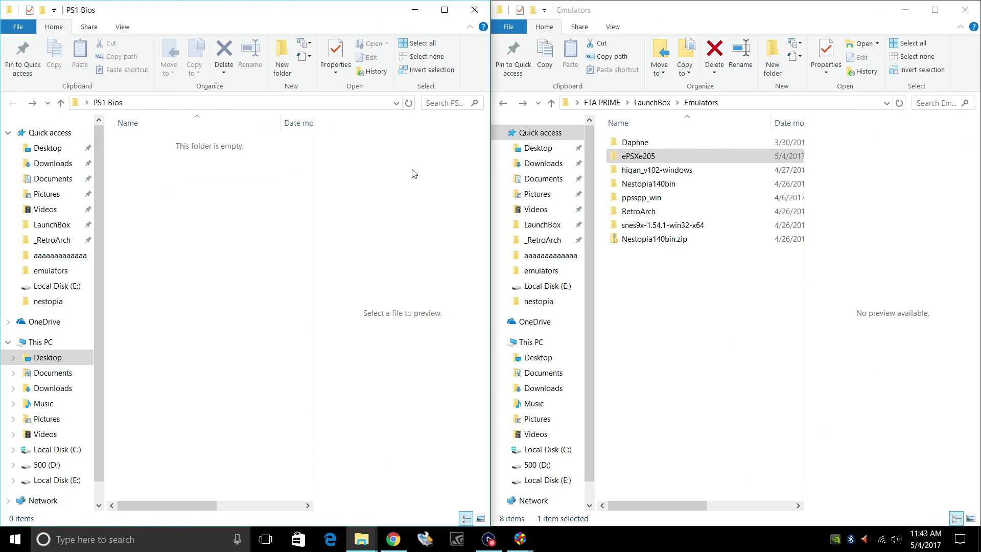
click(502, 103)
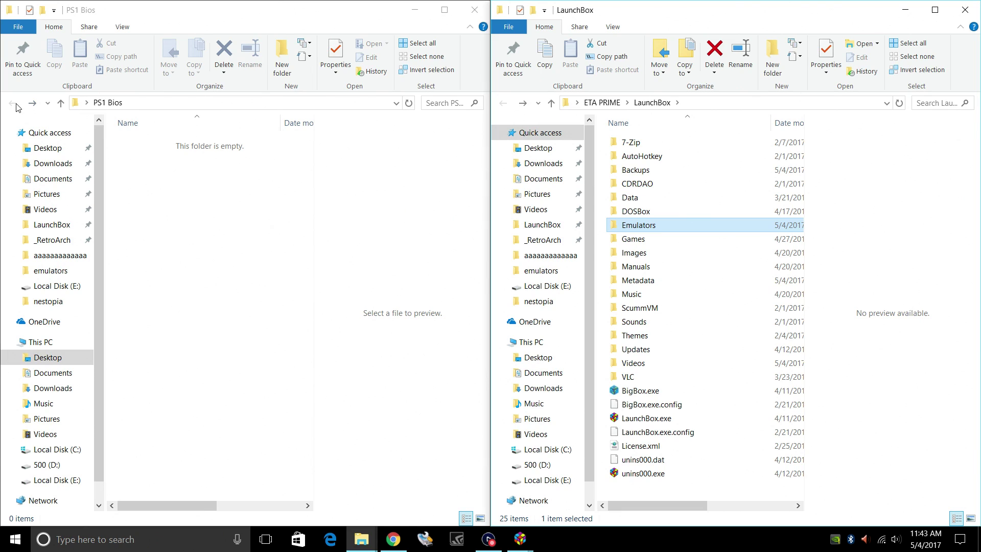
click(47, 357)
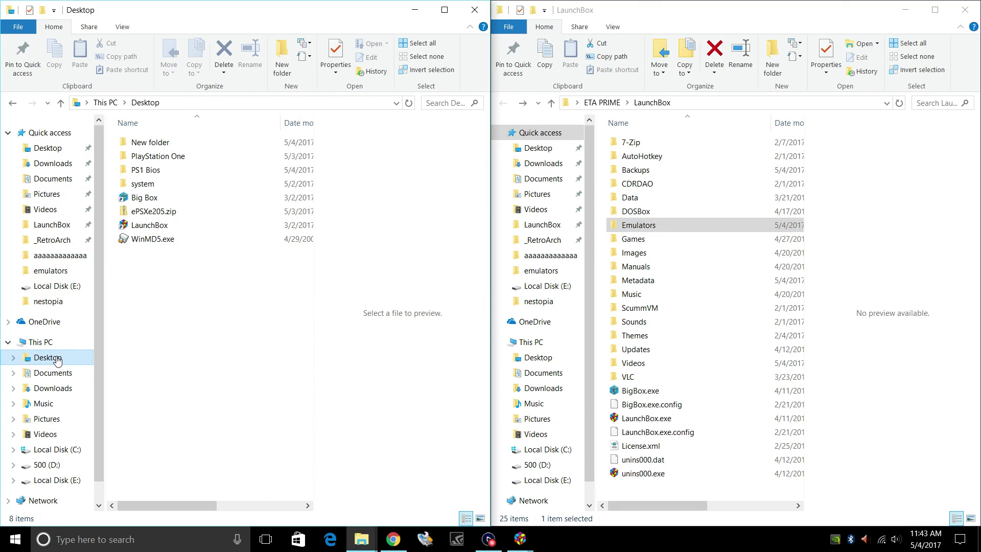
double_click(167, 159)
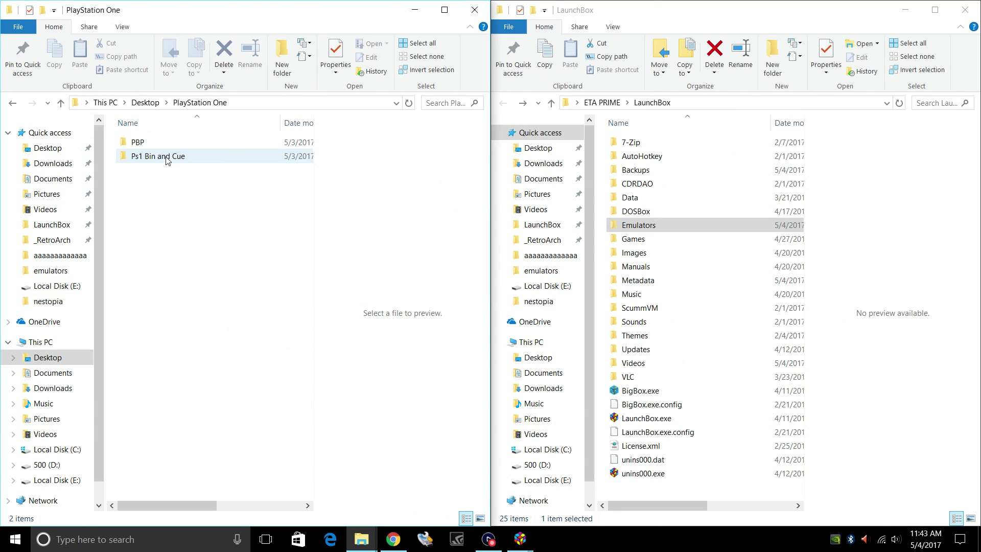
click(13, 103)
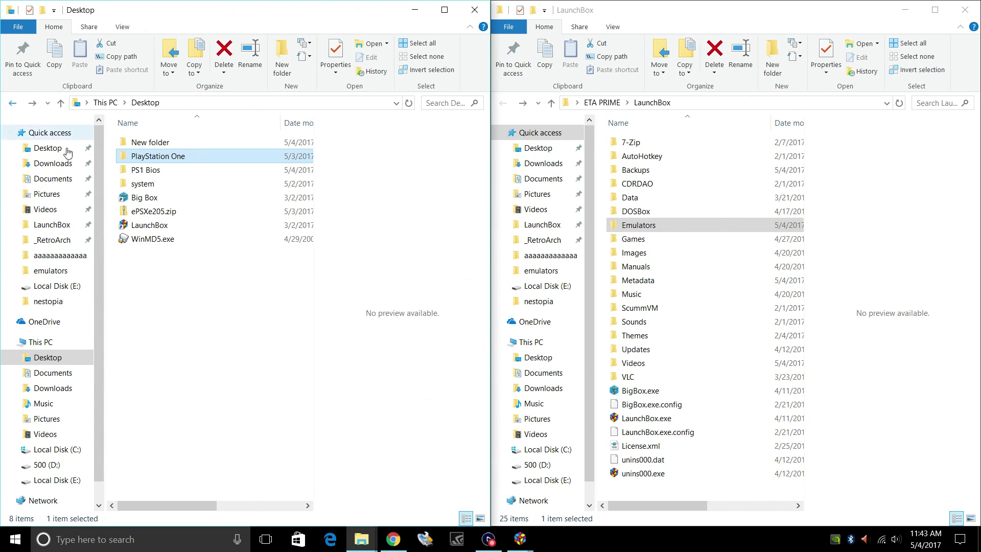
double_click(633, 239)
drag(159, 156, 702, 428)
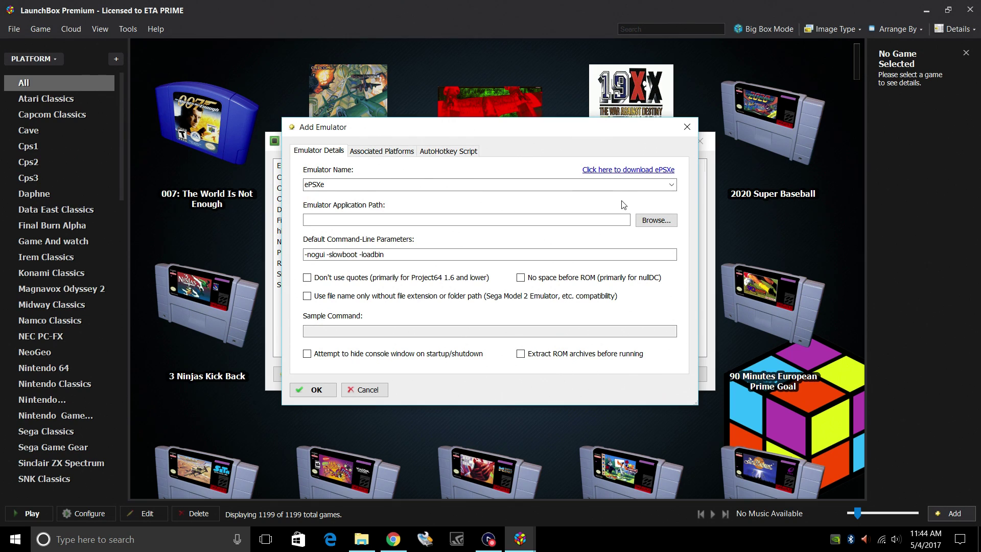
Step: Set the ePSXe emulator's application path to Emulators\ePSXe205\ePSXe.exe, save the new emulator and close the emulator manager
click(656, 222)
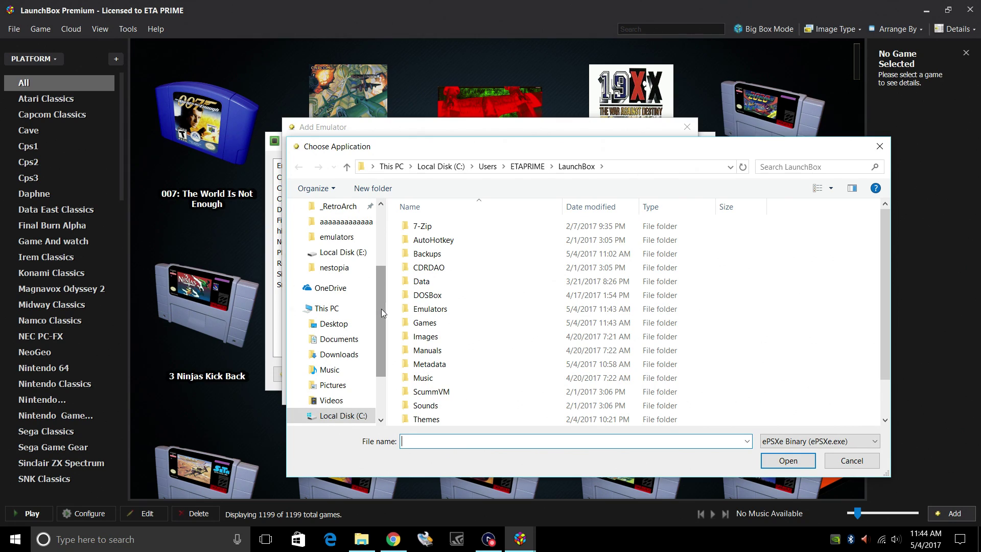
double_click(449, 310)
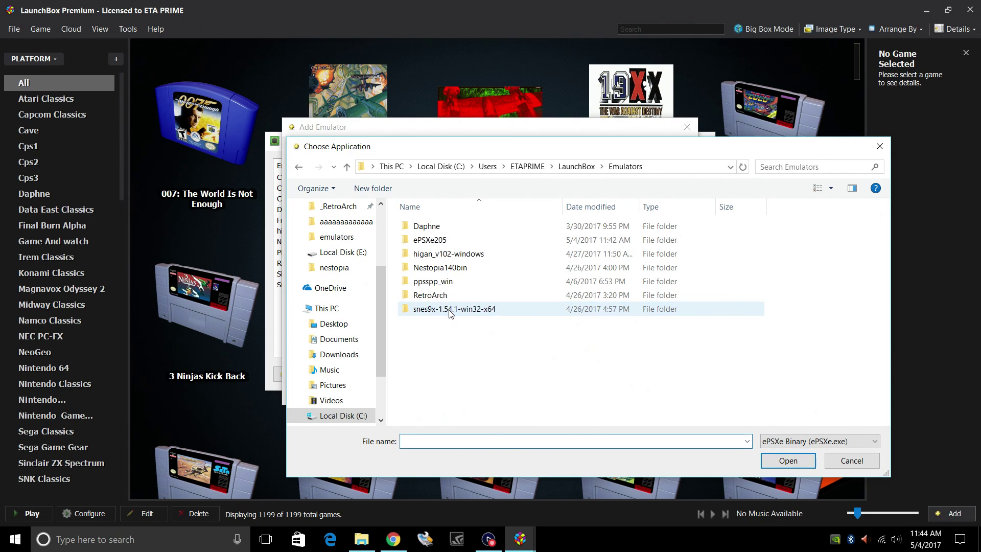
double_click(440, 243)
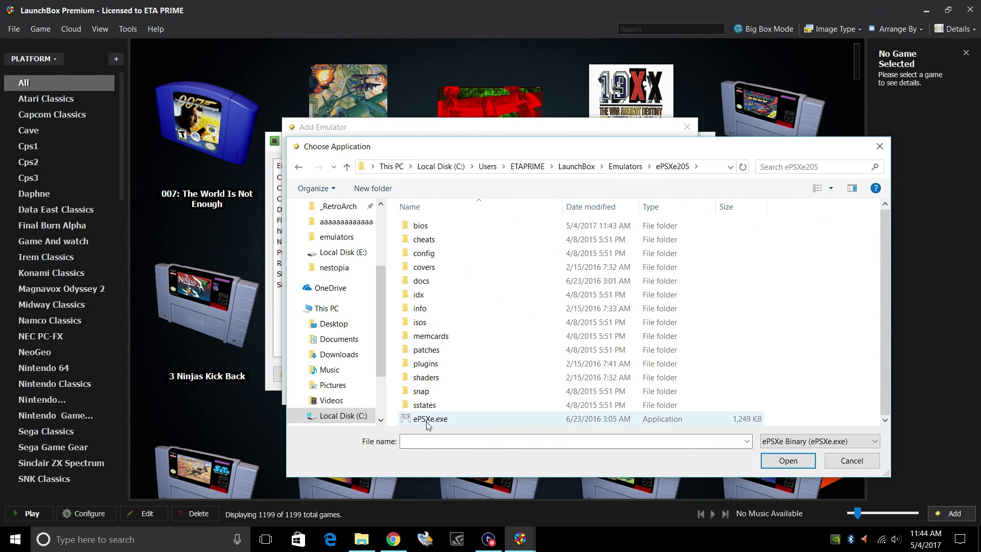
double_click(679, 418)
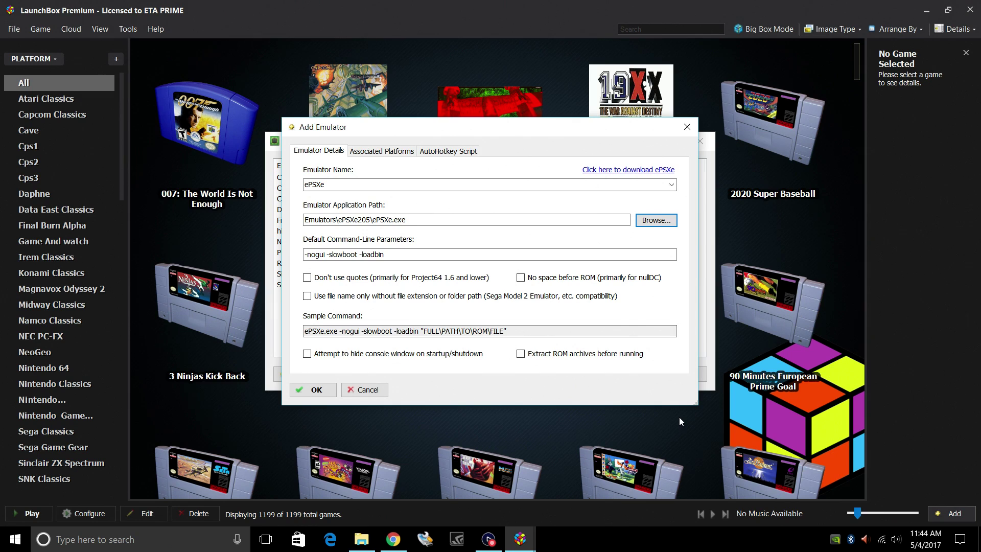
click(321, 391)
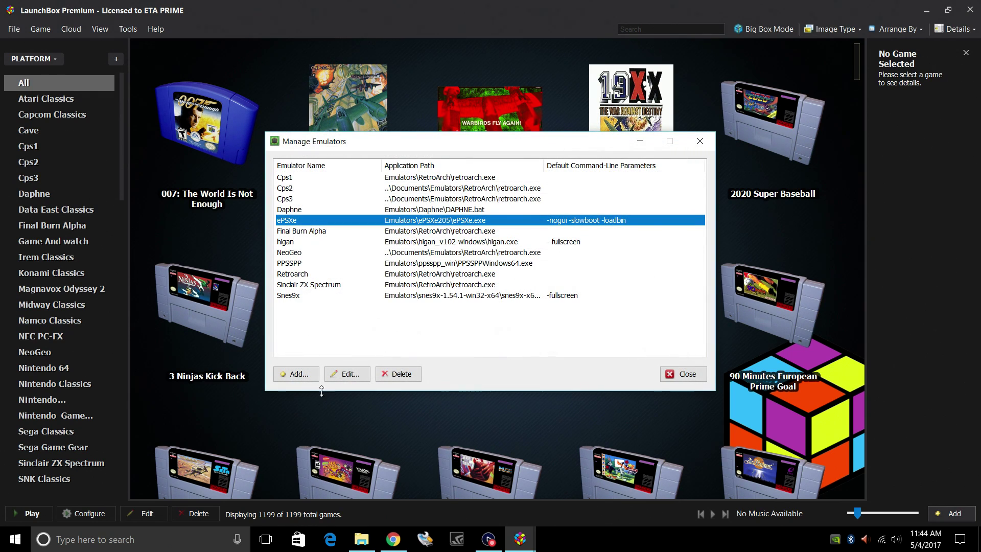
click(685, 375)
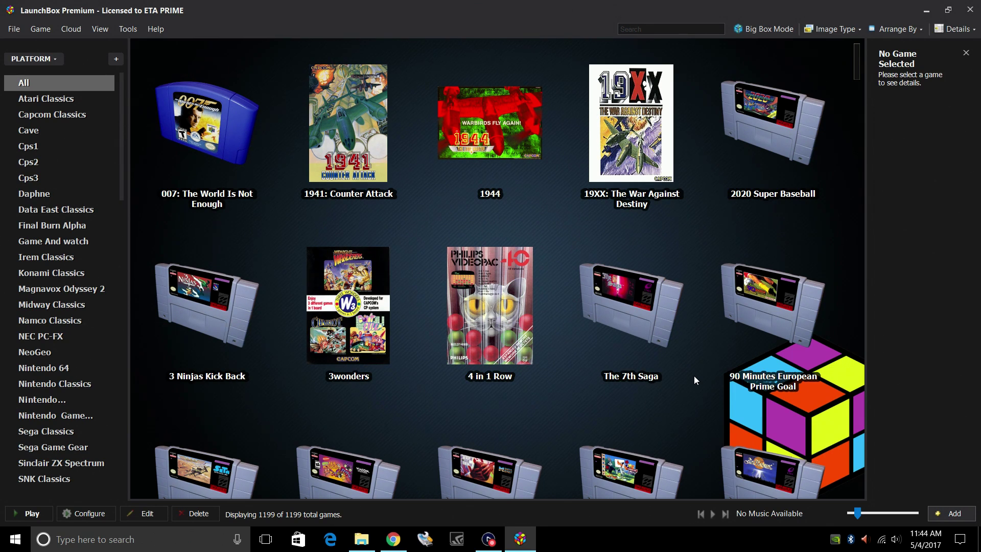
Step: Minimize LaunchBox and launch ePSXe.exe from LaunchBox's Emulators\ePSXe205 folder in File Explorer
click(930, 10)
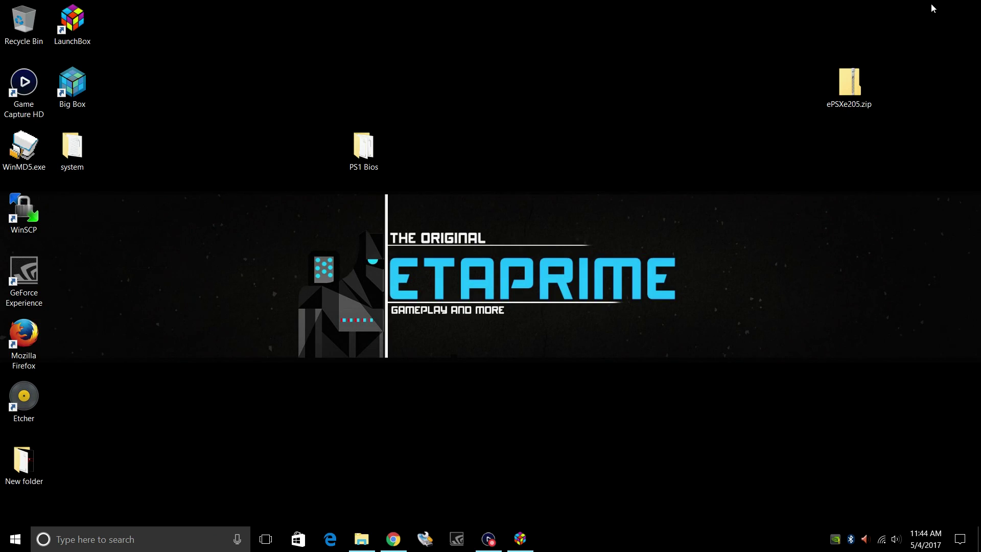
click(361, 540)
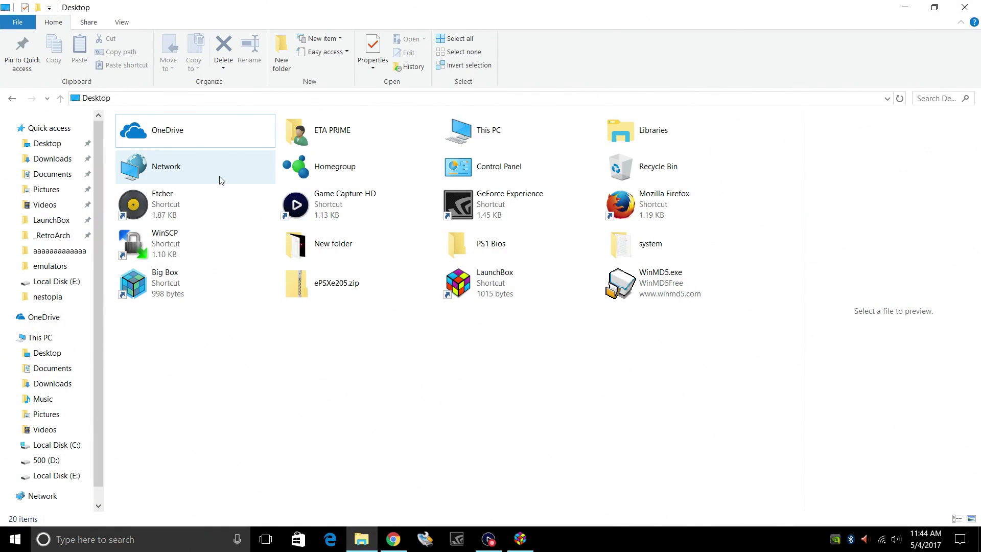
click(51, 219)
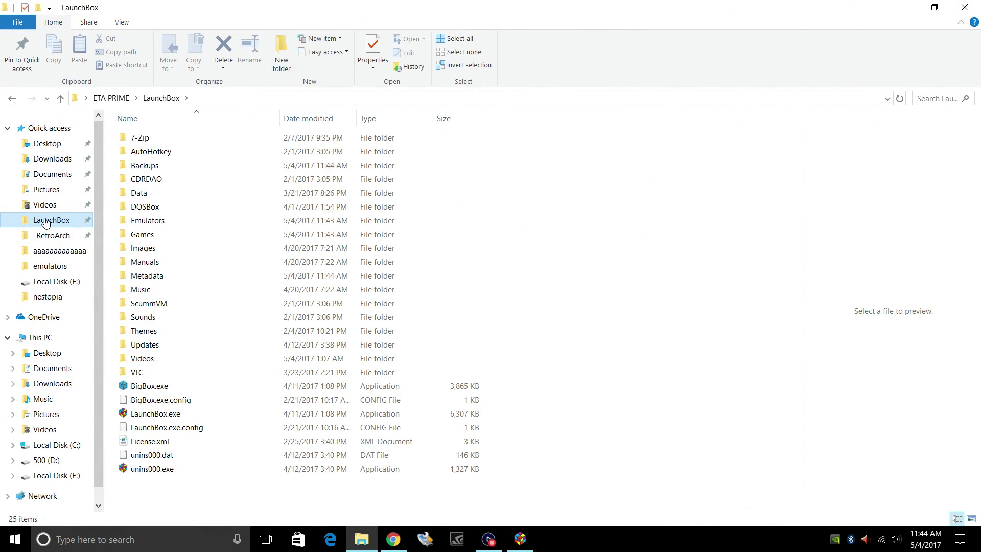
double_click(149, 225)
double_click(153, 152)
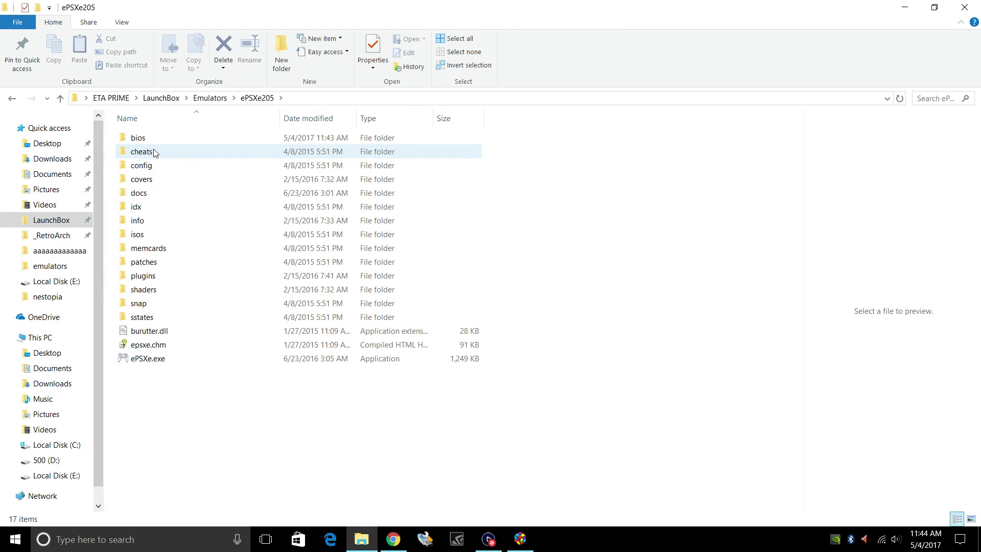
double_click(148, 358)
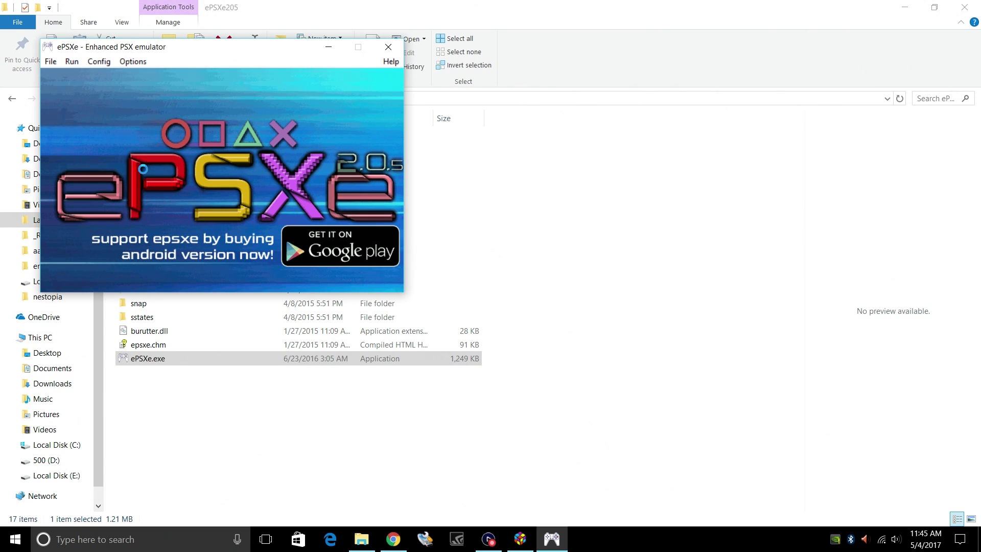
Step: Review the CPU overclocking choices in the emulator's options without changing them
click(135, 63)
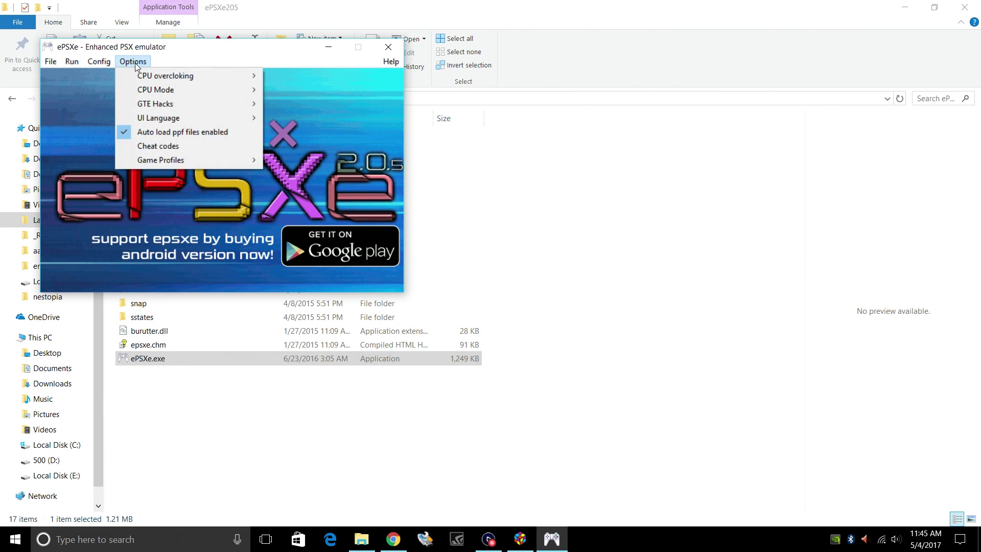
mouse_move(151, 79)
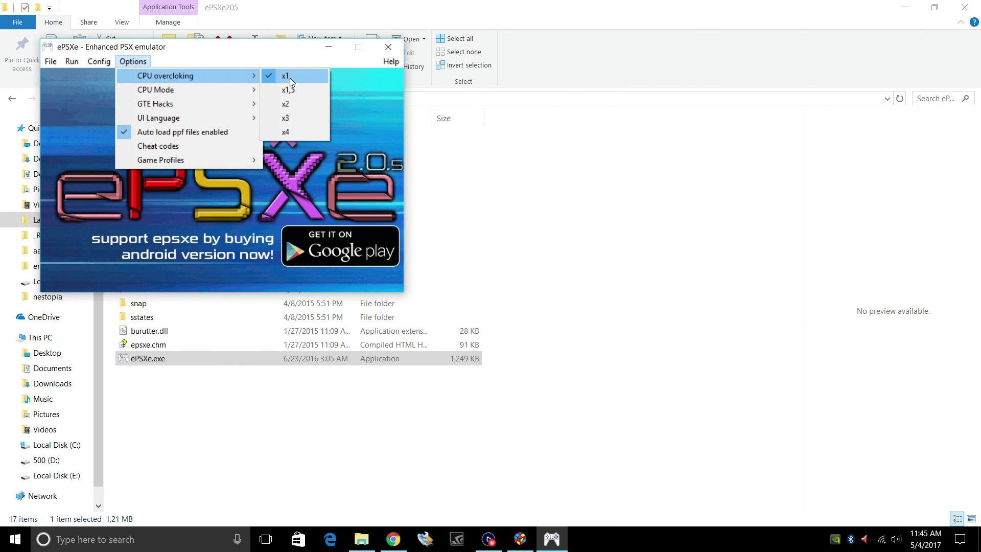
click(221, 55)
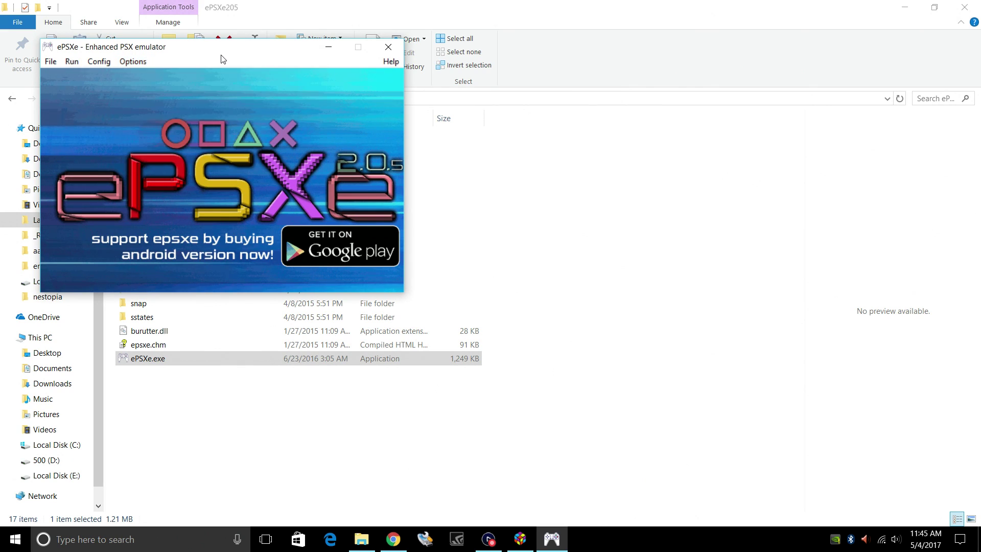
Step: Open the emulator's video configuration and set the fullscreen desktop resolution to 1280 x 768
click(103, 66)
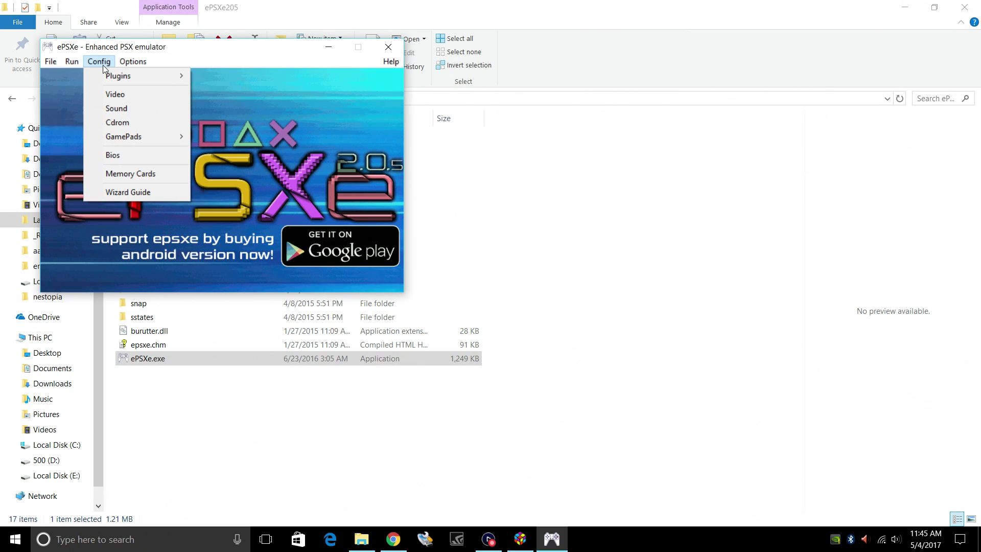
click(117, 95)
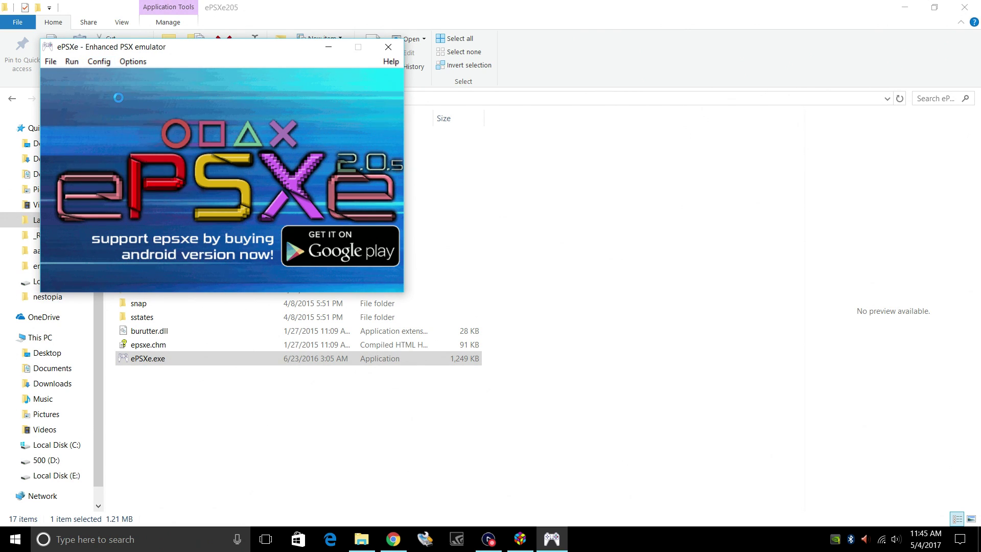
drag(245, 72, 478, 70)
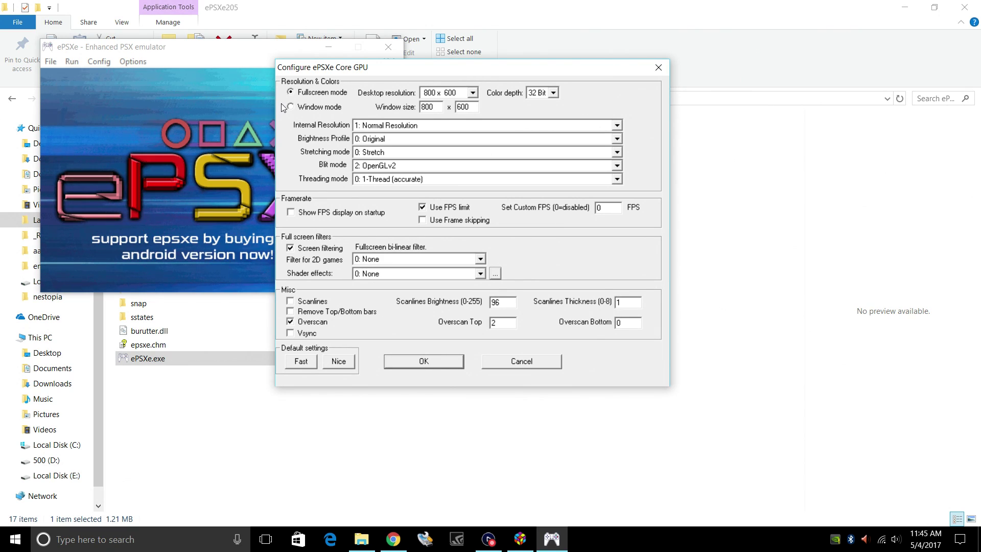
click(473, 92)
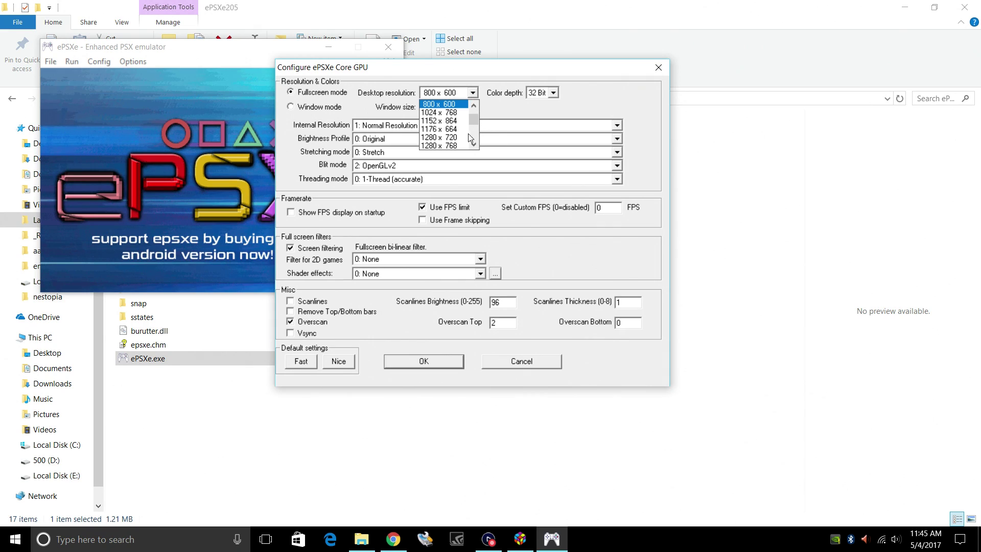
drag(474, 117, 471, 127)
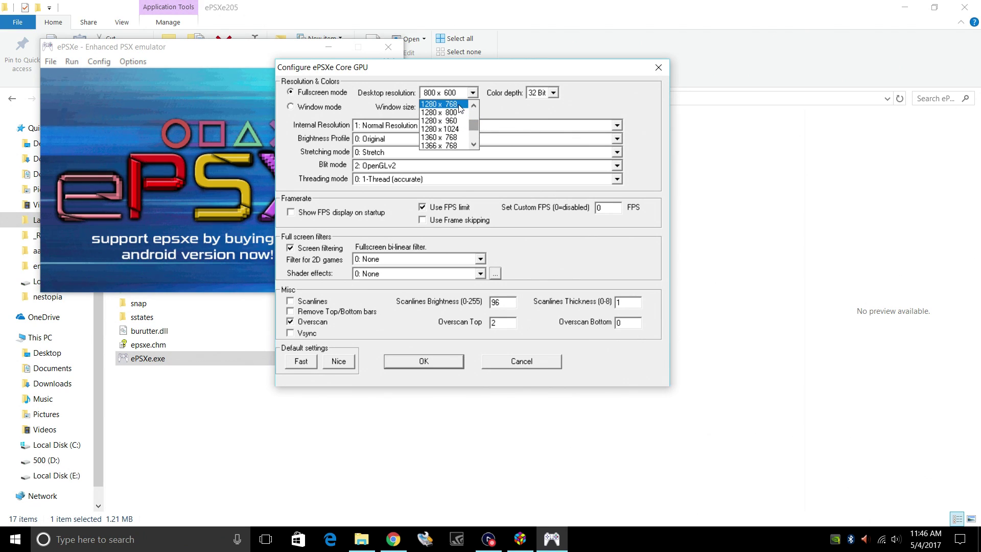
click(460, 105)
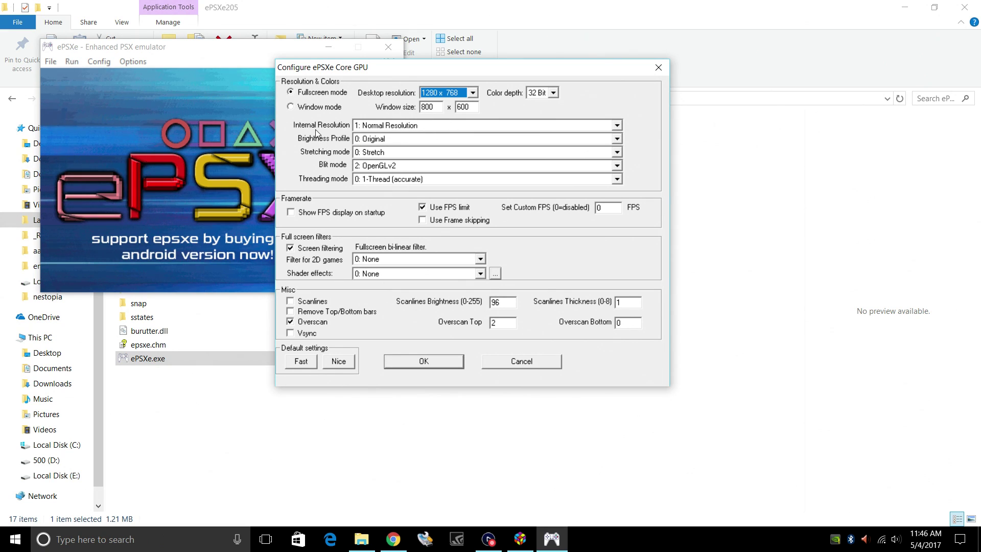
Step: Choose Normal Resolution as the internal resolution and enable the FPS display on startup
click(617, 126)
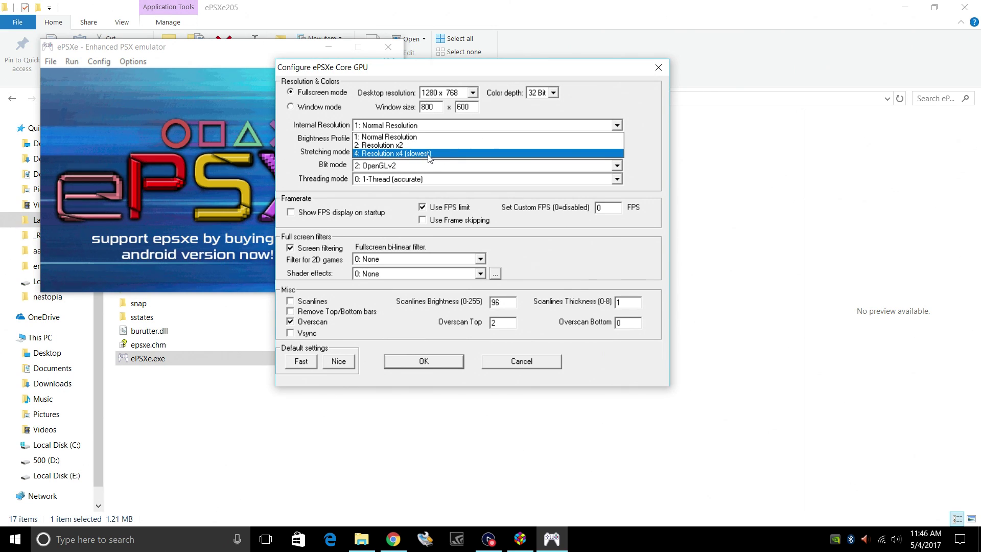
click(397, 137)
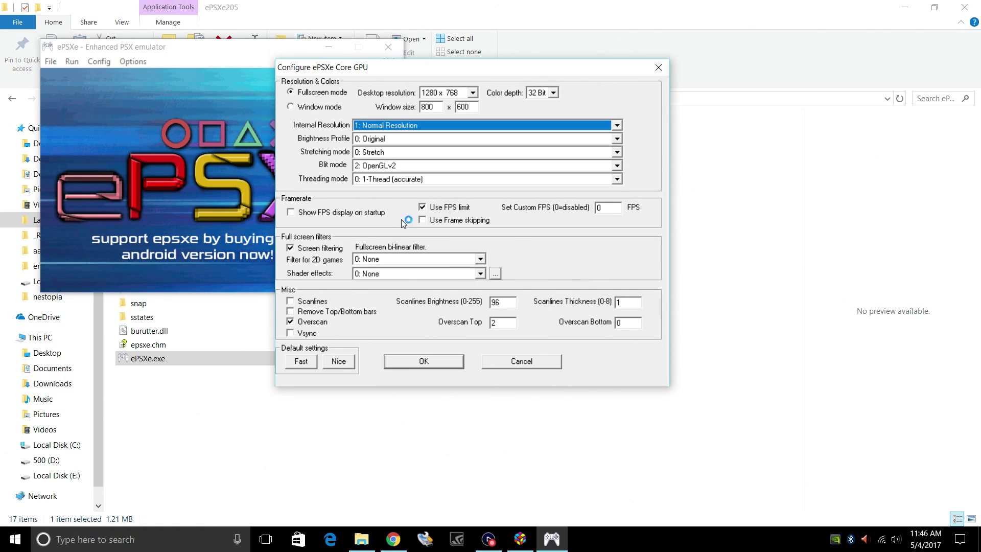
click(292, 212)
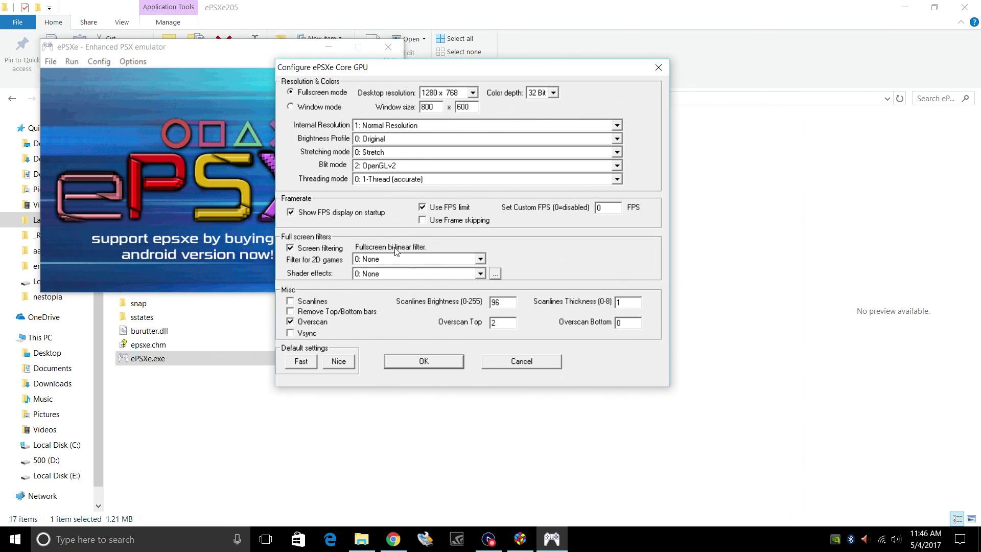
Step: Save the video settings and set the emulator's BIOS to SCPH1001.BIN from the ePSXe205 bios folder
click(424, 361)
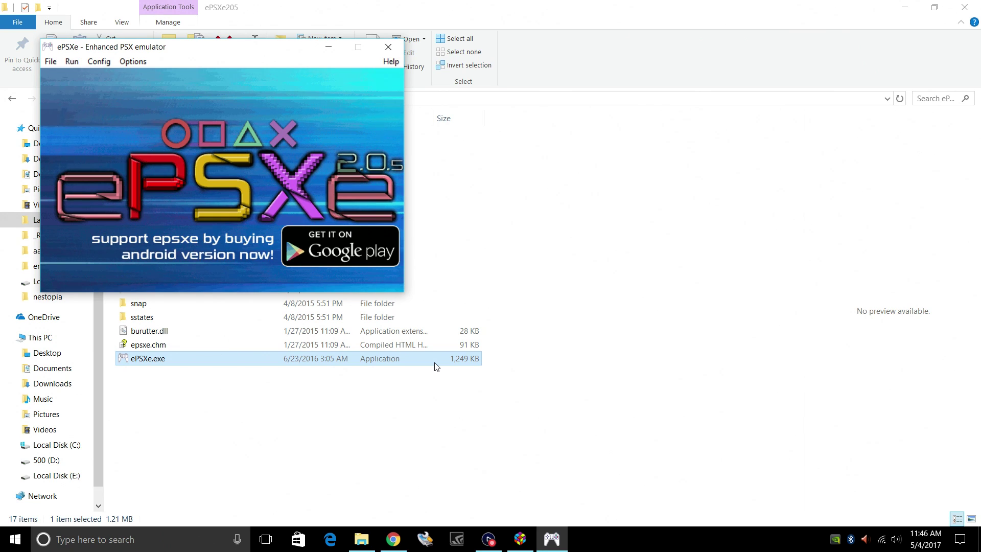
click(142, 149)
click(98, 62)
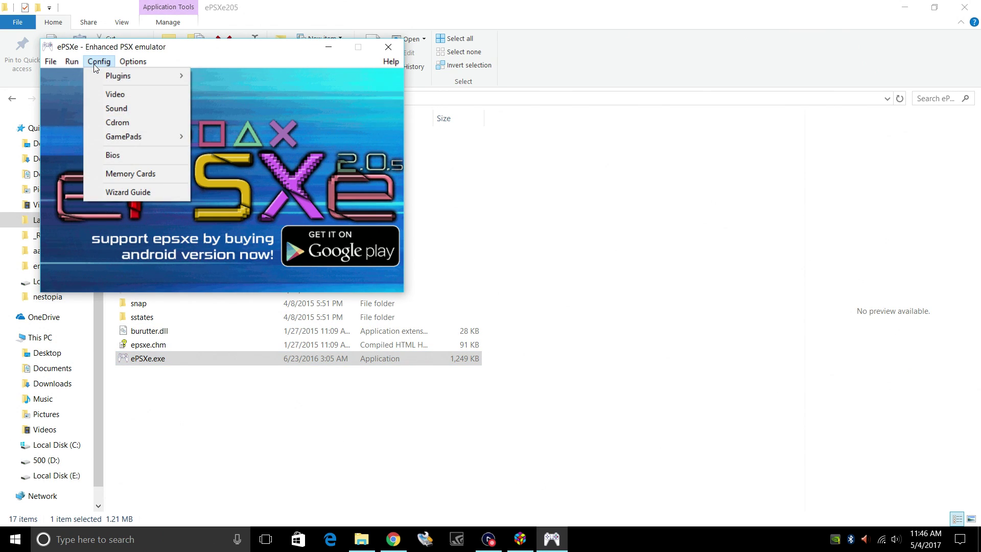
click(131, 158)
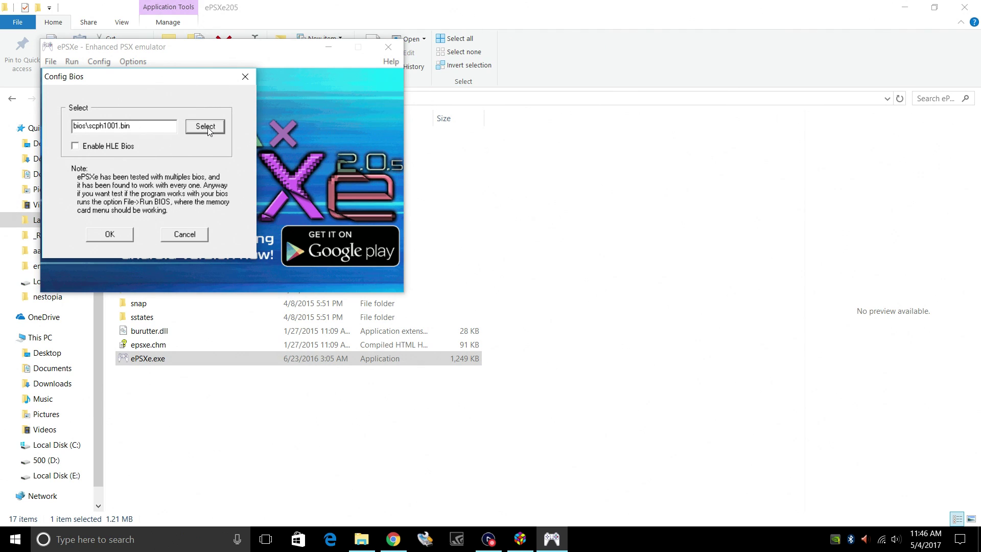
click(208, 128)
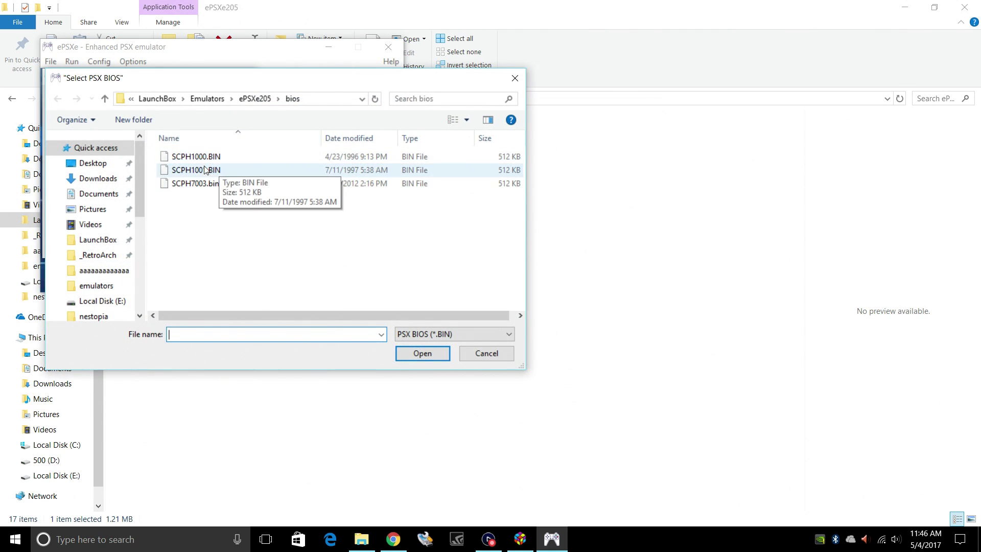
click(205, 171)
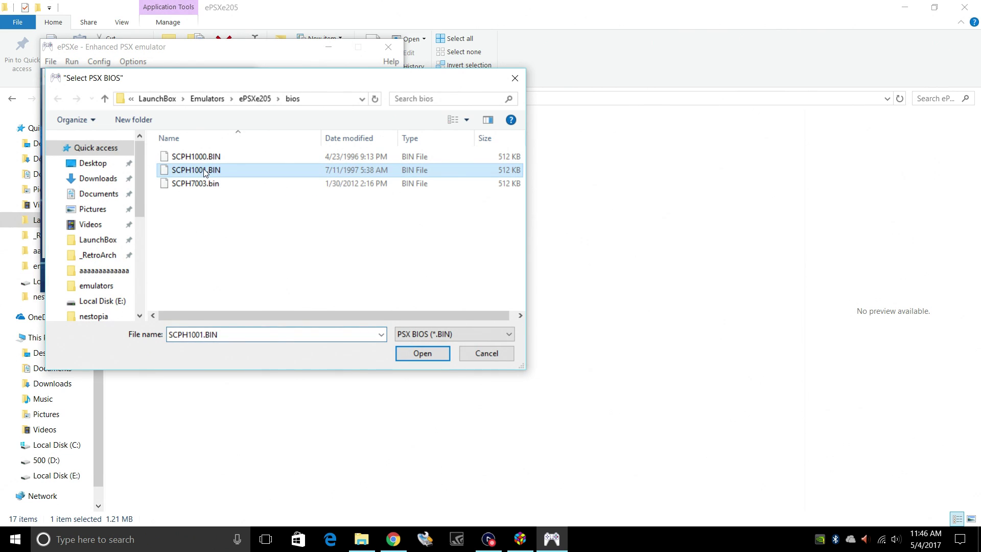
click(415, 352)
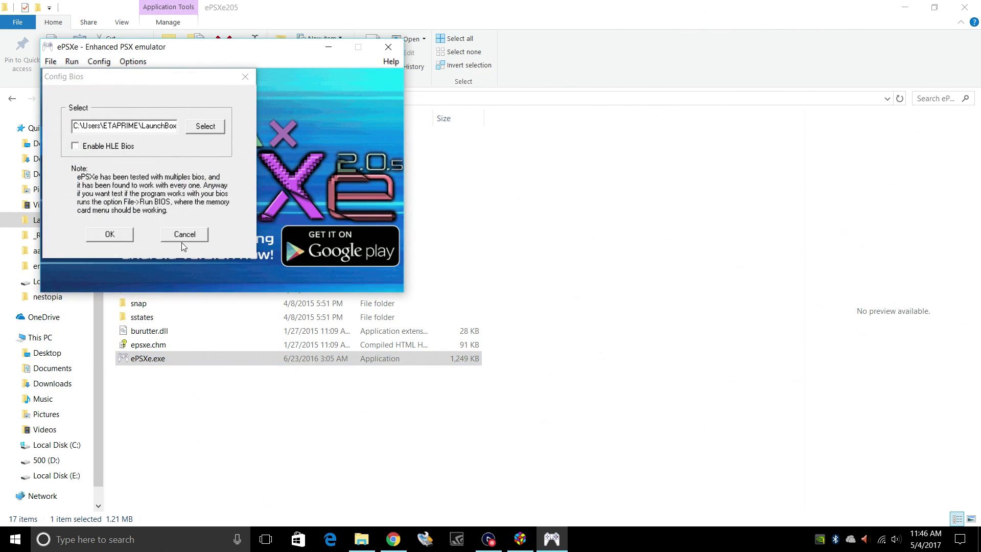
click(124, 231)
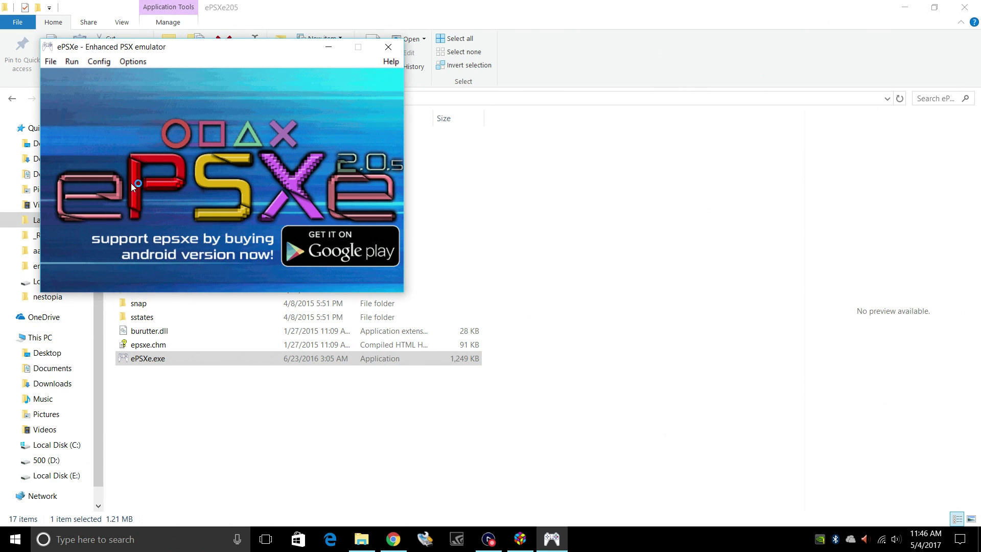
Step: Open the gamepad configuration for port 1, pad 1 and choose DirectInput as its input type
click(96, 62)
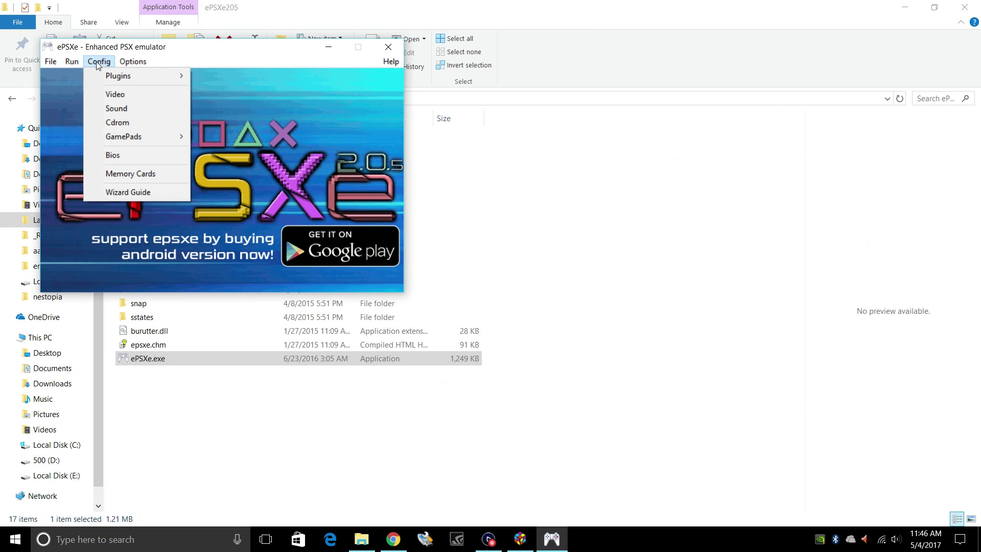
mouse_move(147, 135)
mouse_move(223, 131)
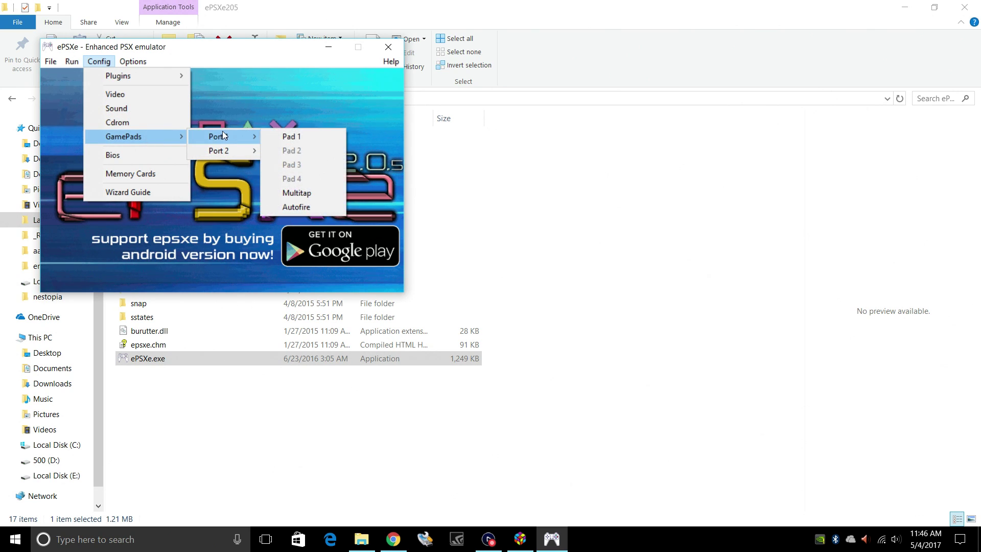
click(294, 137)
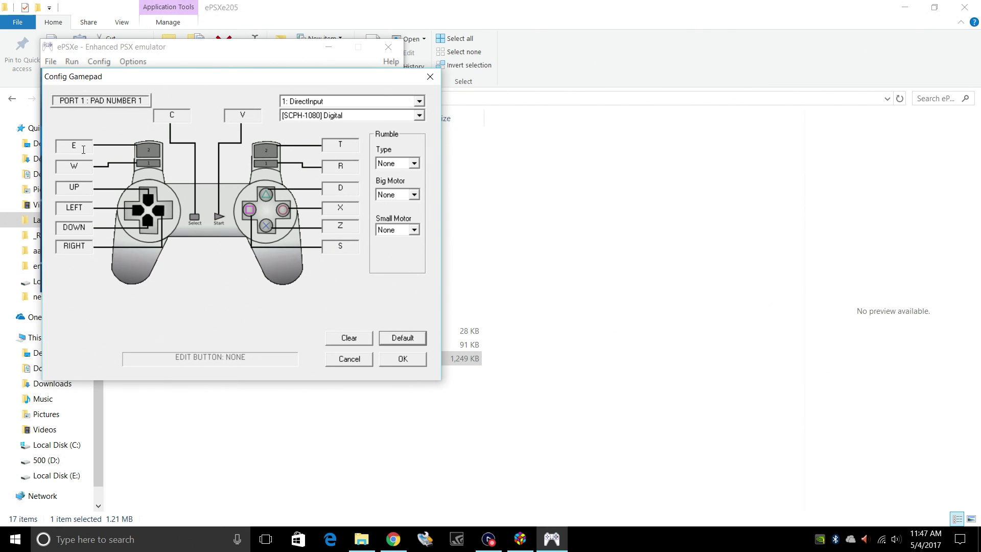
click(420, 101)
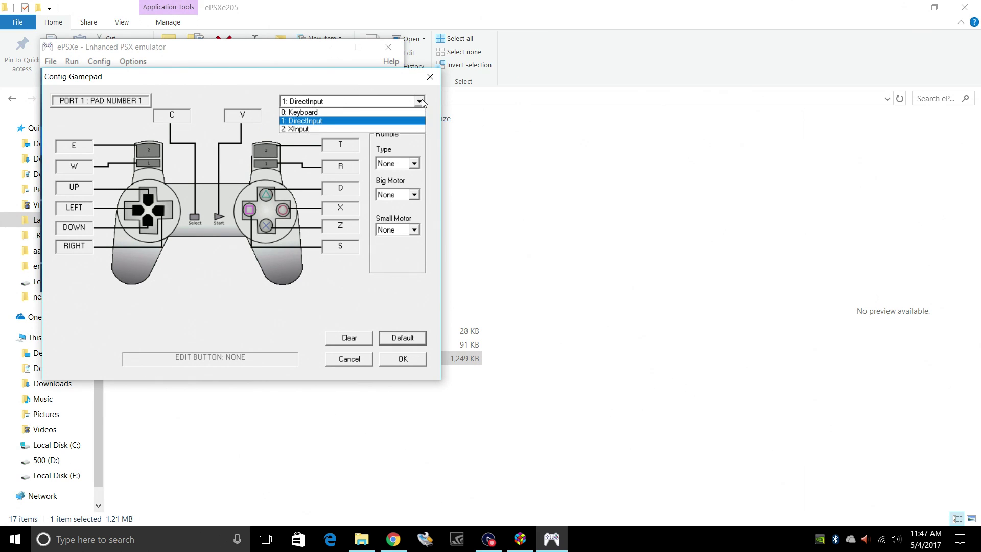
click(343, 121)
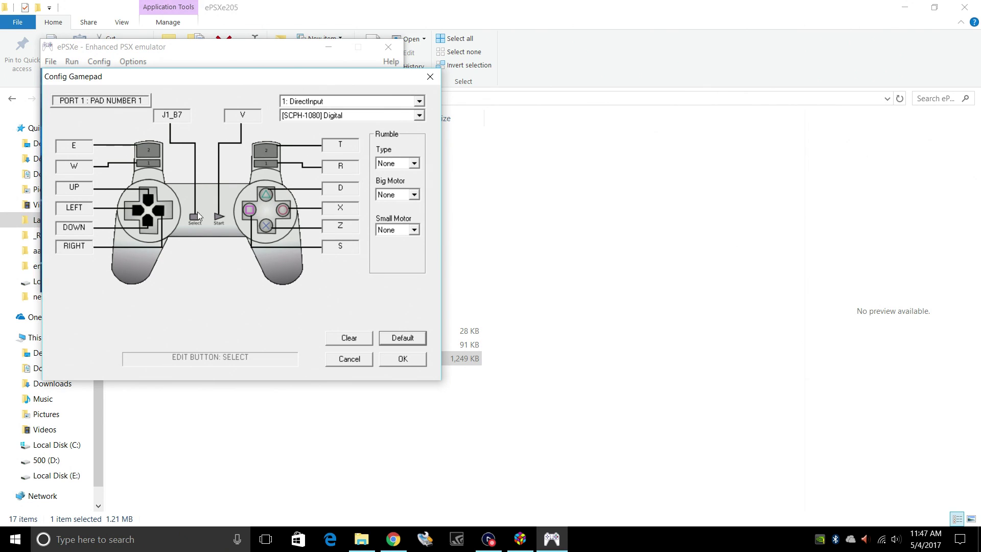
Step: Map Select to J1_B7, Start to J1_B8 and the four D-pad directions to the matching POV1 directions of the controller
click(249, 111)
click(82, 192)
click(79, 211)
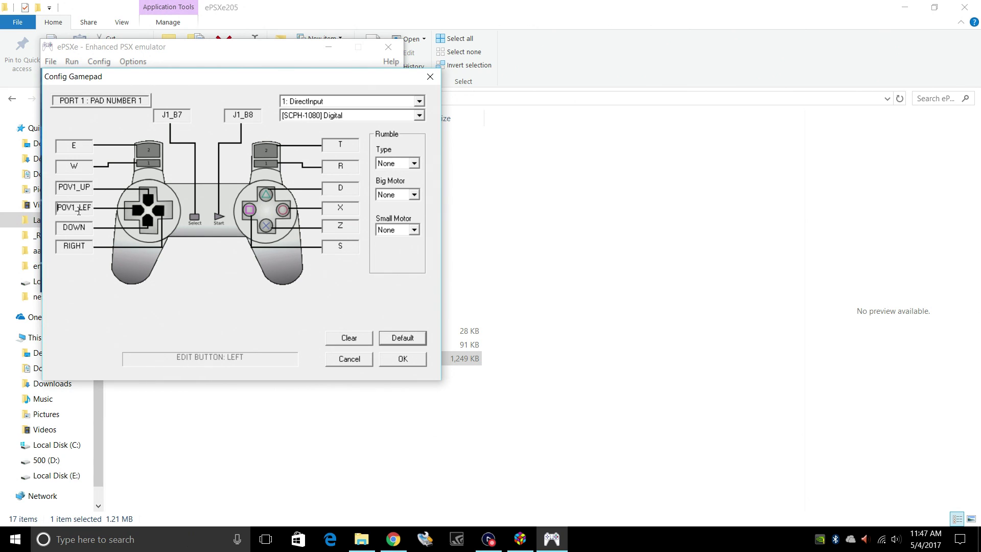
click(75, 233)
click(75, 250)
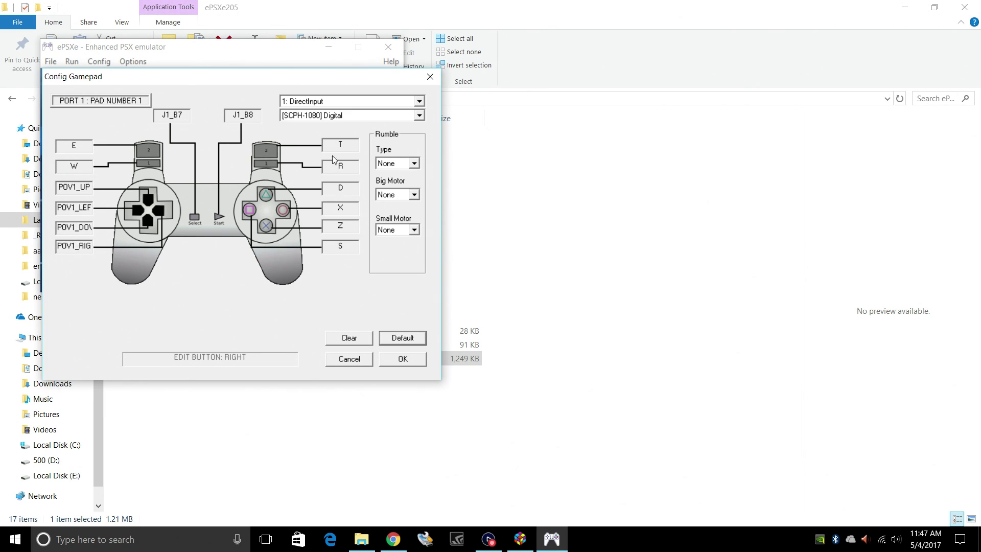
Step: Map the shoulder buttons: L1 to J1_B5, L2 to J1b_DOWN, R2 to J1b_UP and R1 to J1_B6
click(79, 167)
click(74, 146)
click(340, 144)
click(340, 166)
Step: Map triangle to J1_B4, circle to J1_B2, cross to J1_B1 and square to J1_B3, and save the gamepad configuration
click(340, 187)
click(340, 207)
click(340, 225)
click(340, 246)
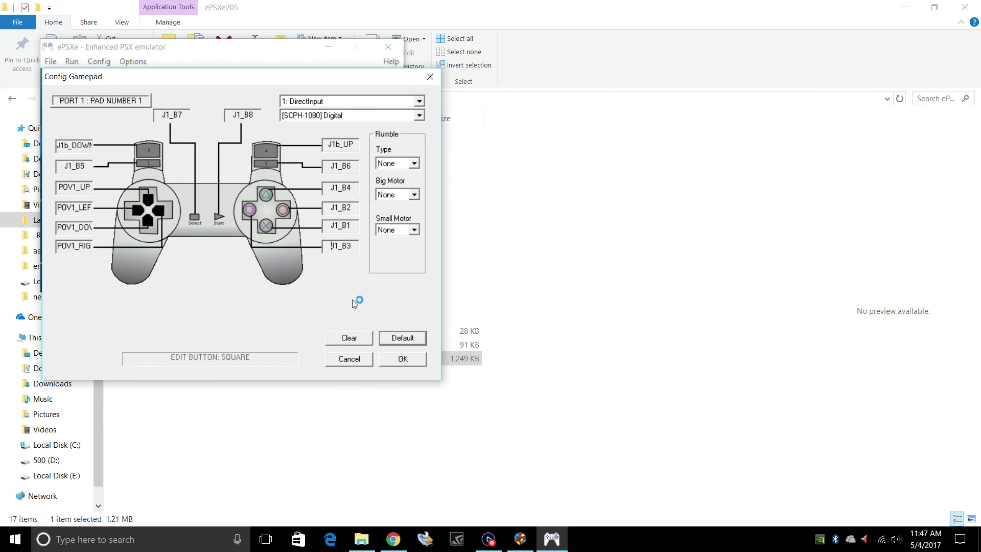
click(410, 363)
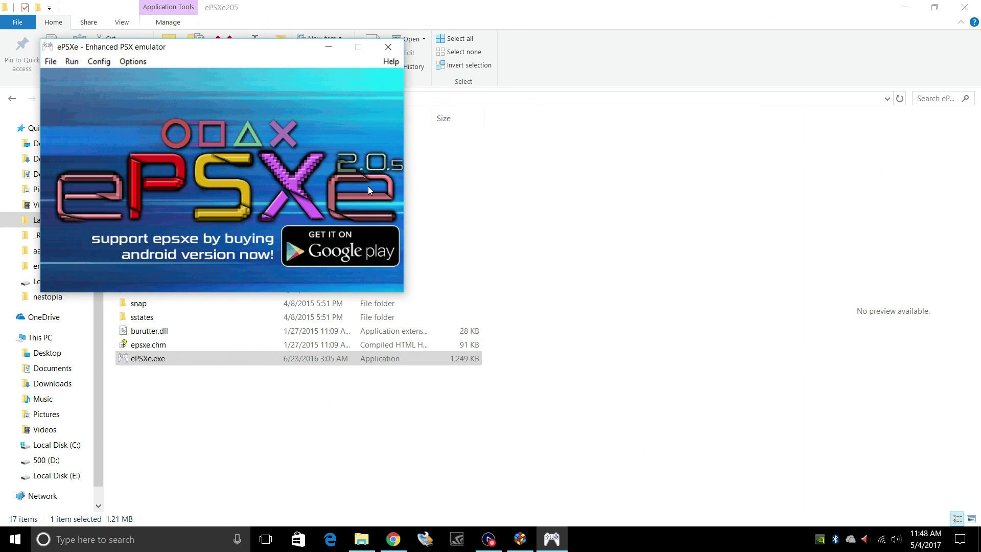
Step: Close the ePSXe emulator and the File Explorer window, and switch back to LaunchBox
click(388, 47)
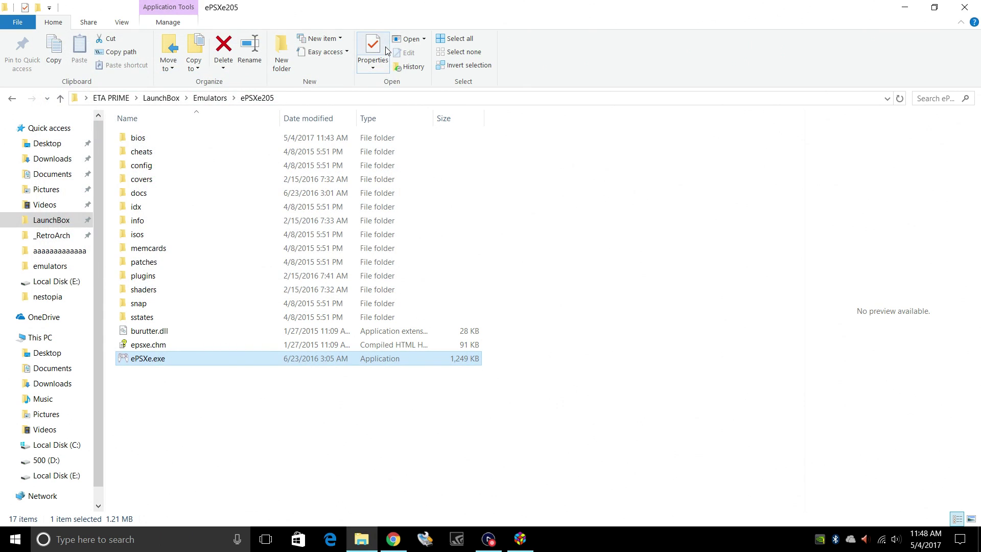
click(965, 7)
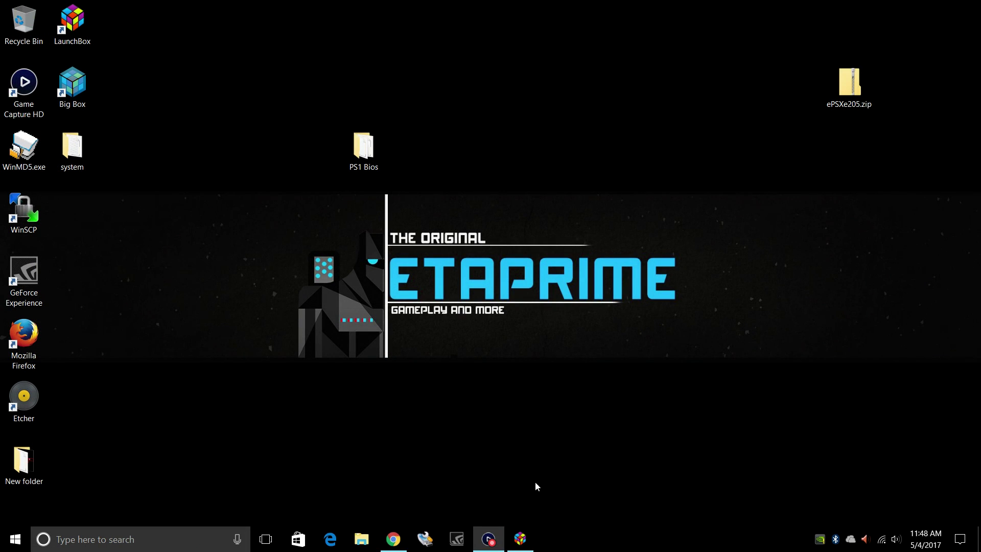
click(528, 546)
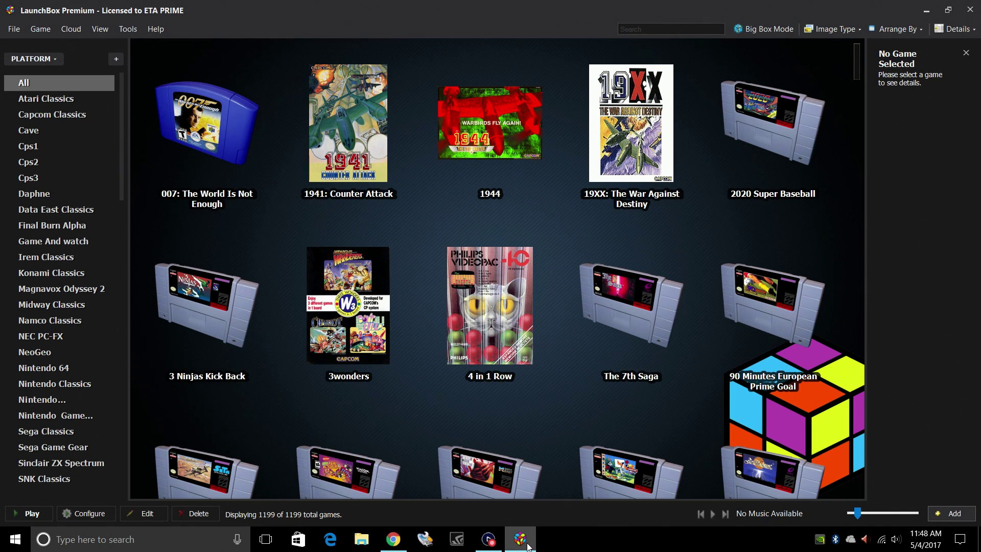
Step: Start the Import ROMs from Files wizard and continue to its file selection page
click(134, 30)
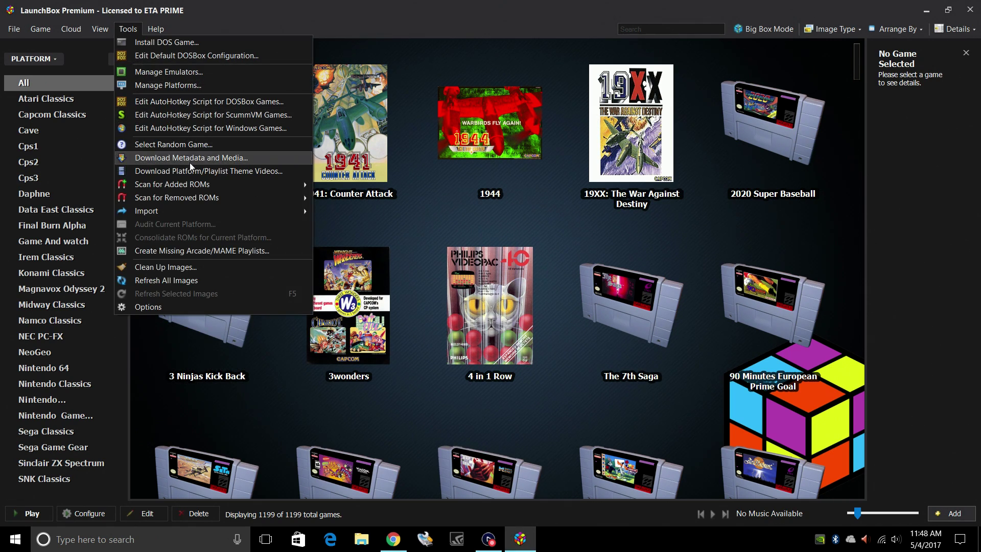
mouse_move(204, 212)
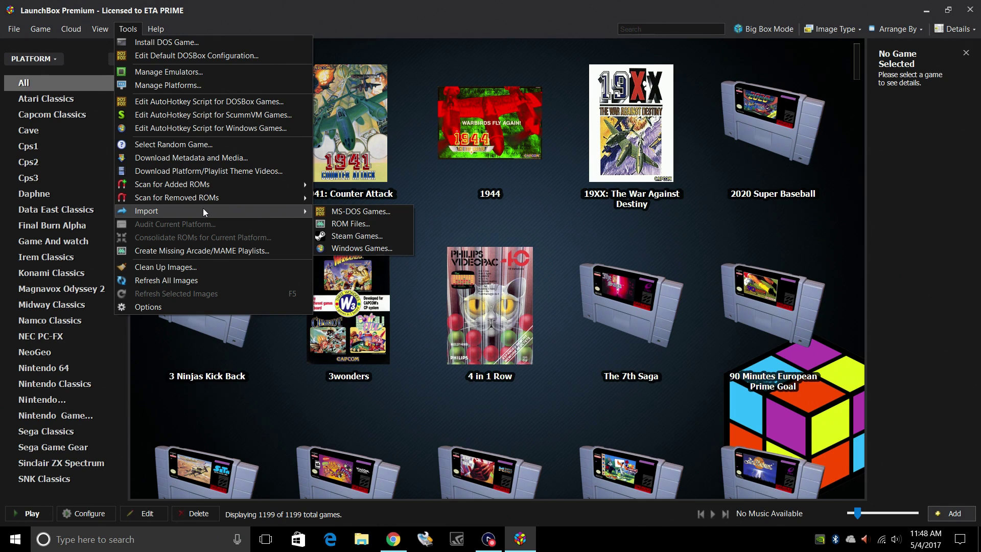
click(365, 226)
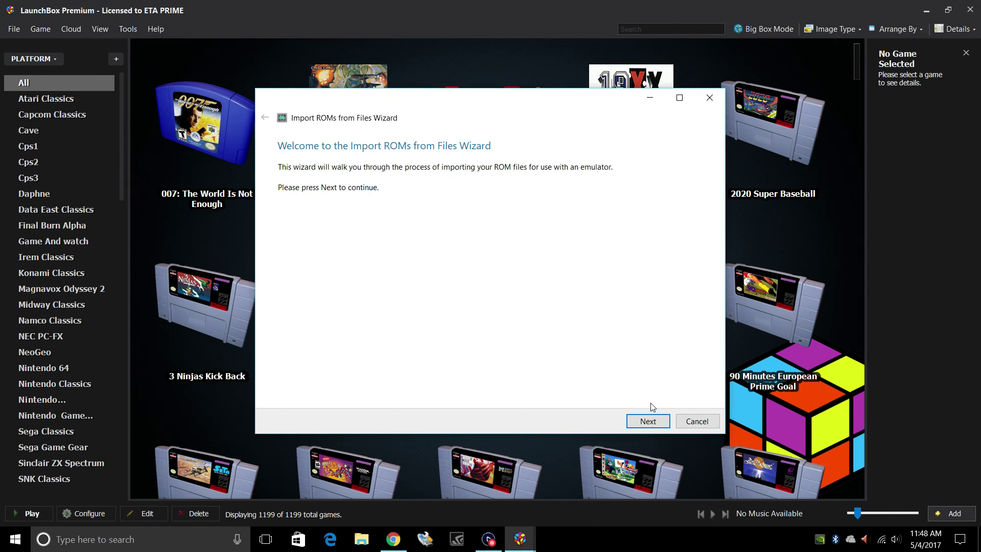
click(647, 420)
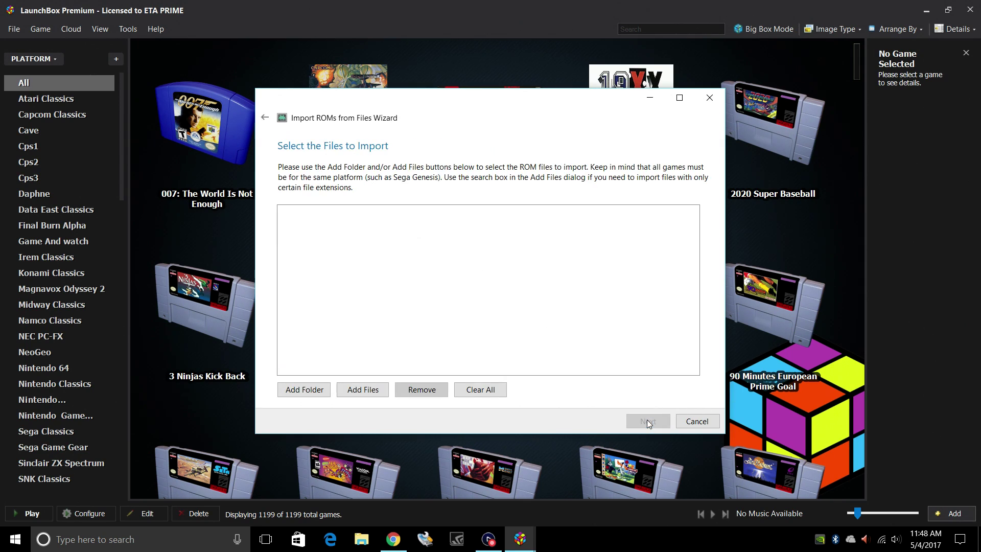
Step: Add the PlayStation One folder from LaunchBox's Games folder to the files to import
click(300, 392)
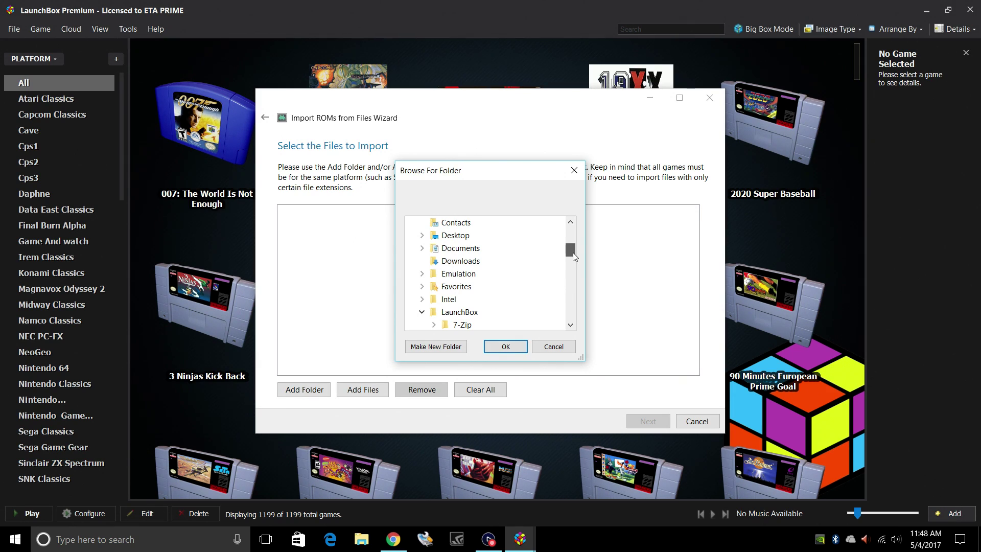
drag(573, 253, 574, 268)
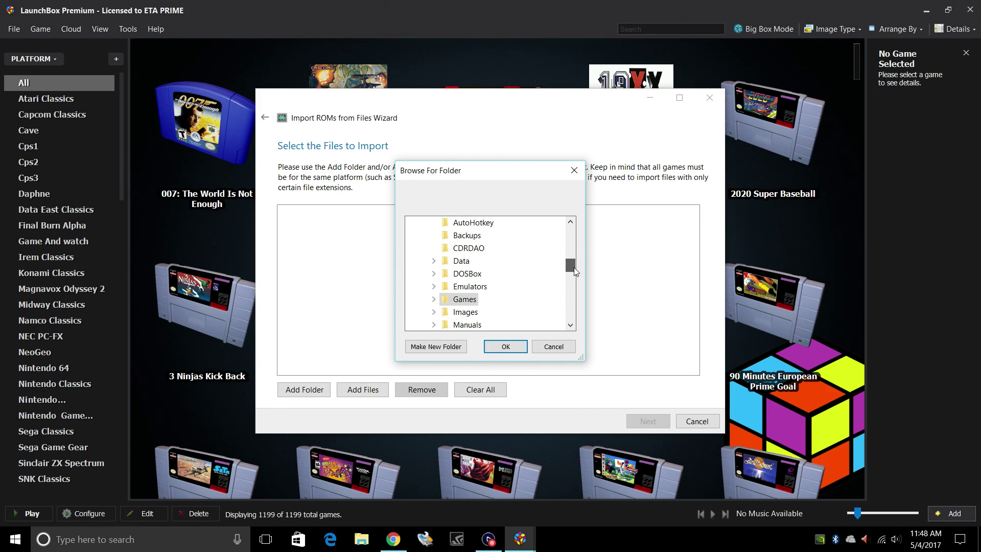
click(436, 301)
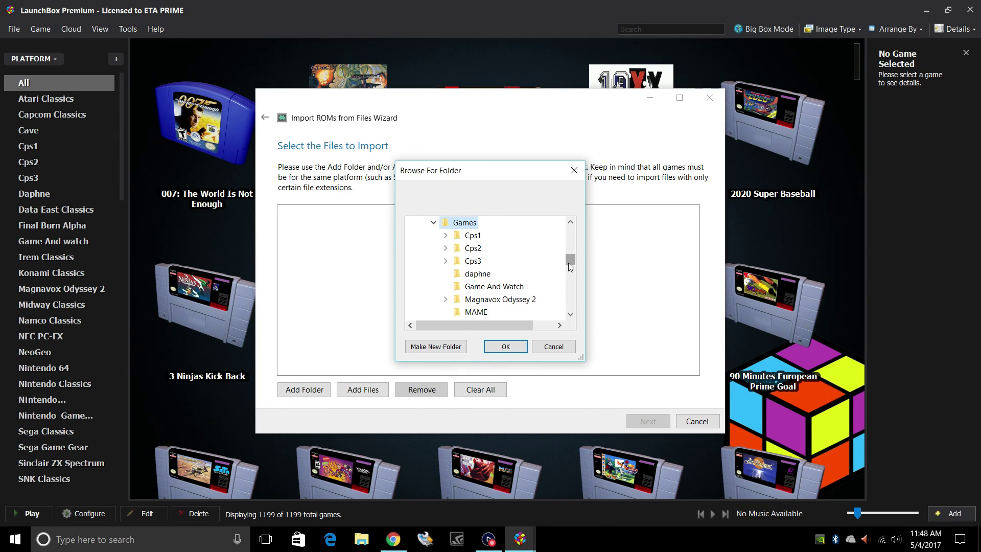
drag(569, 263, 569, 275)
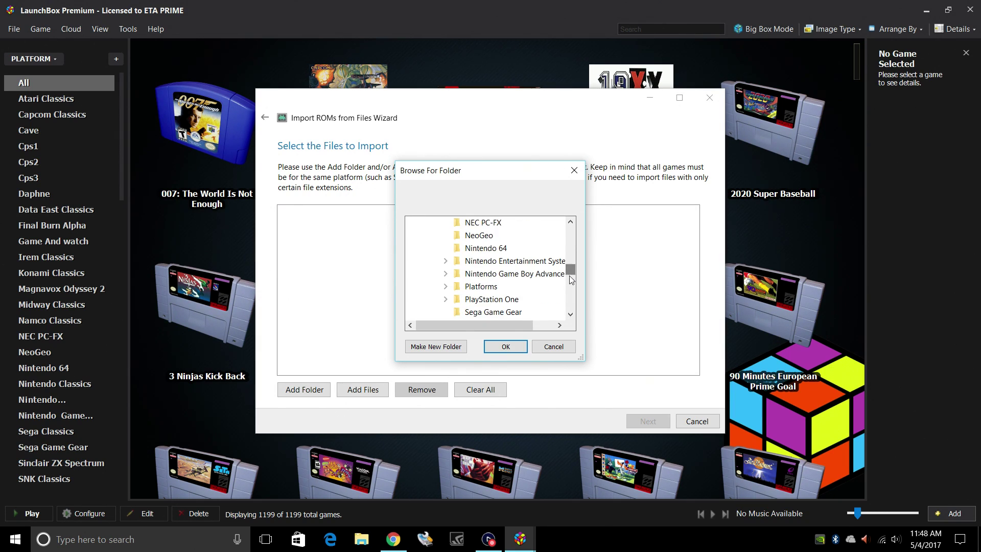
click(488, 299)
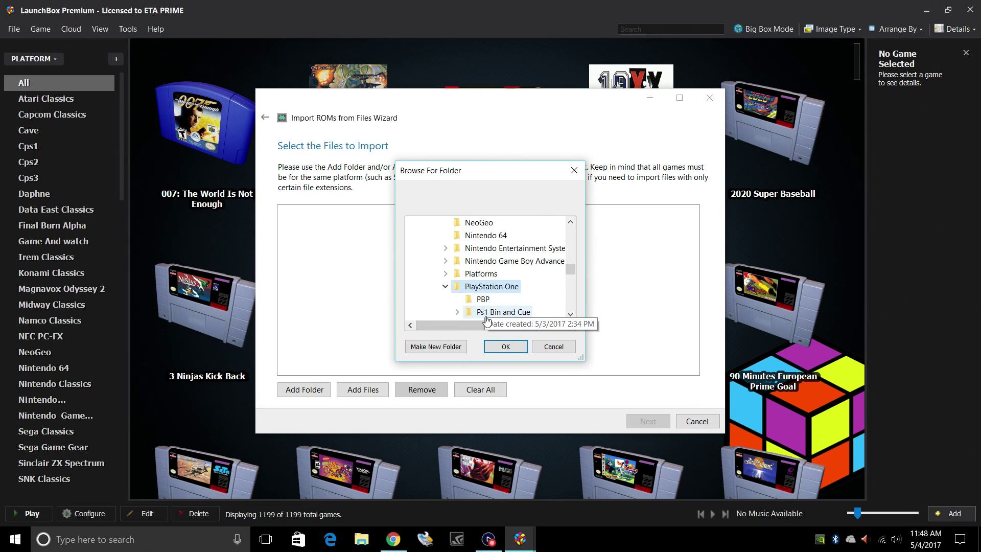
click(509, 348)
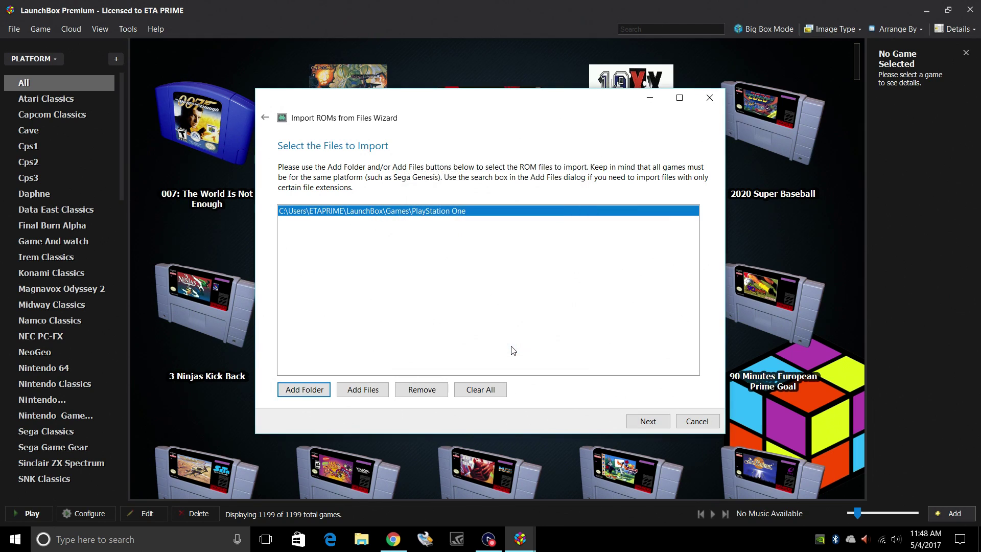
Step: Continue the import wizard and set the platform for the imported ROMs to Sony Playstation
click(642, 421)
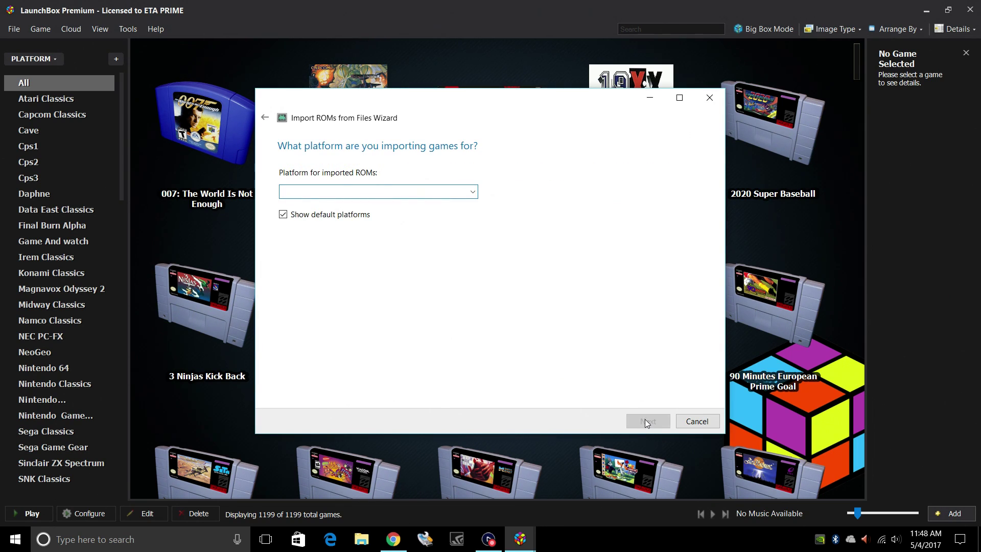
click(471, 193)
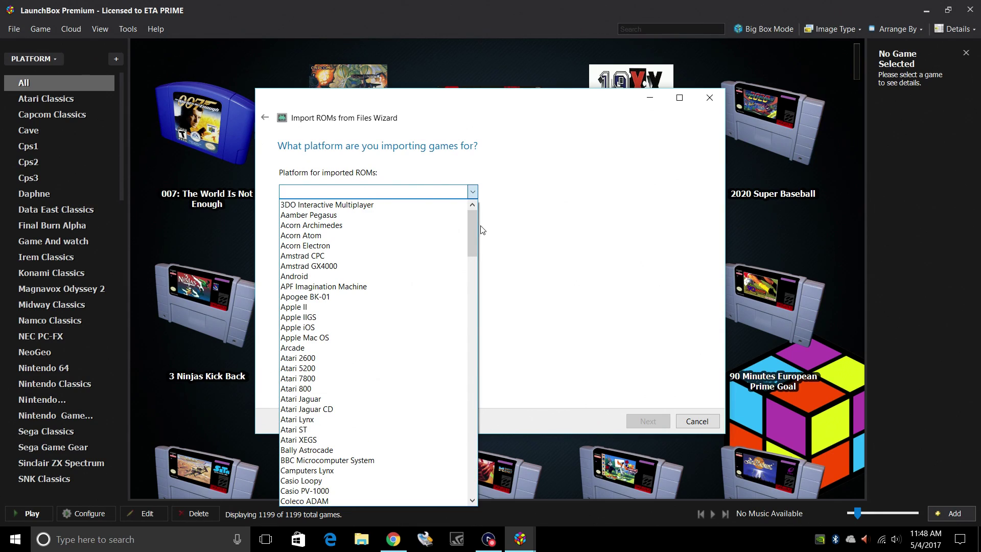
drag(471, 234, 507, 452)
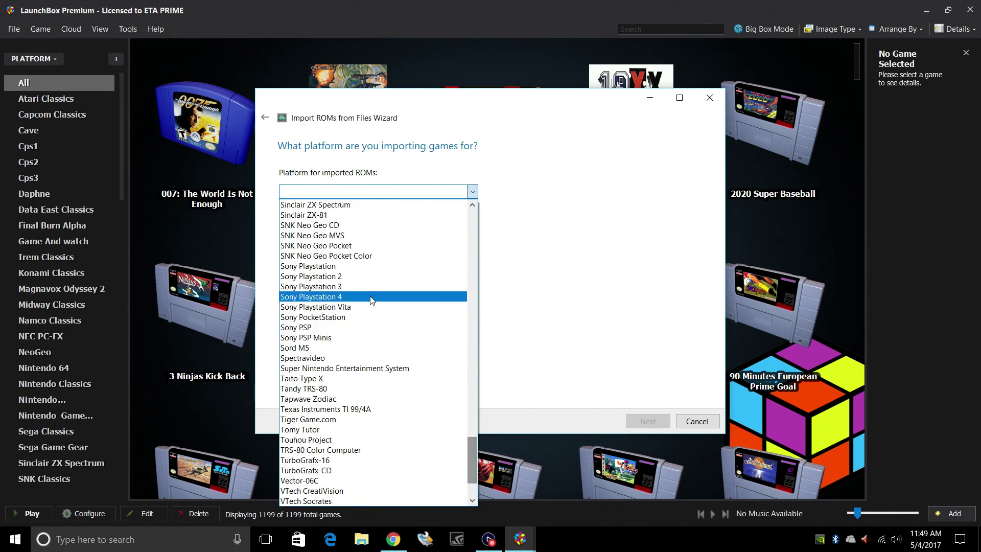
click(316, 268)
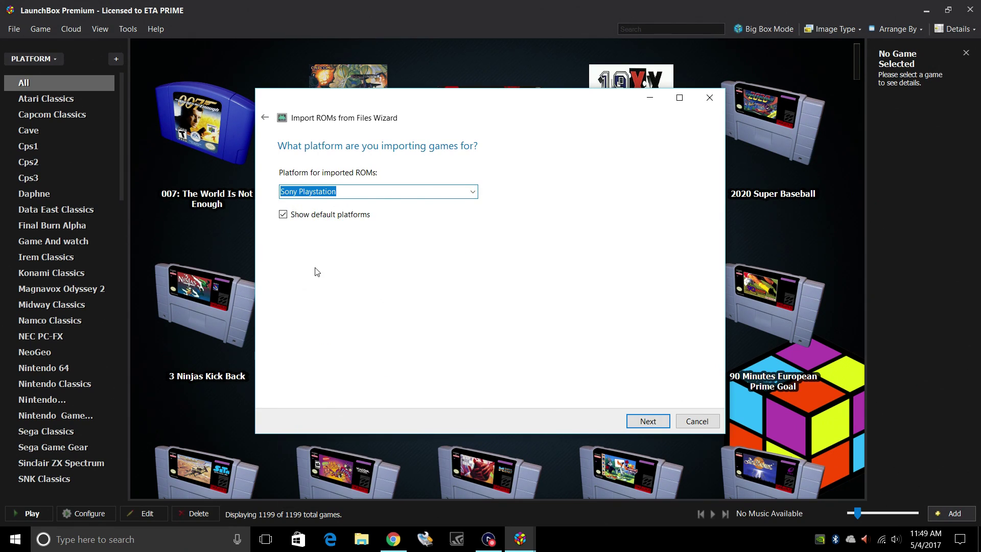
Step: Choose ePSXe as the emulator for the imported games and use the files in their current location
click(645, 422)
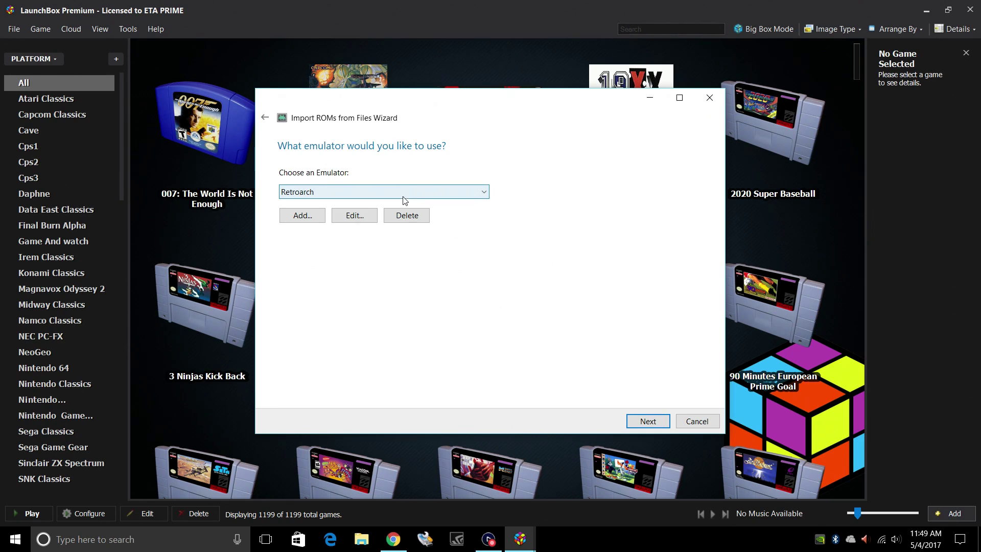
click(483, 194)
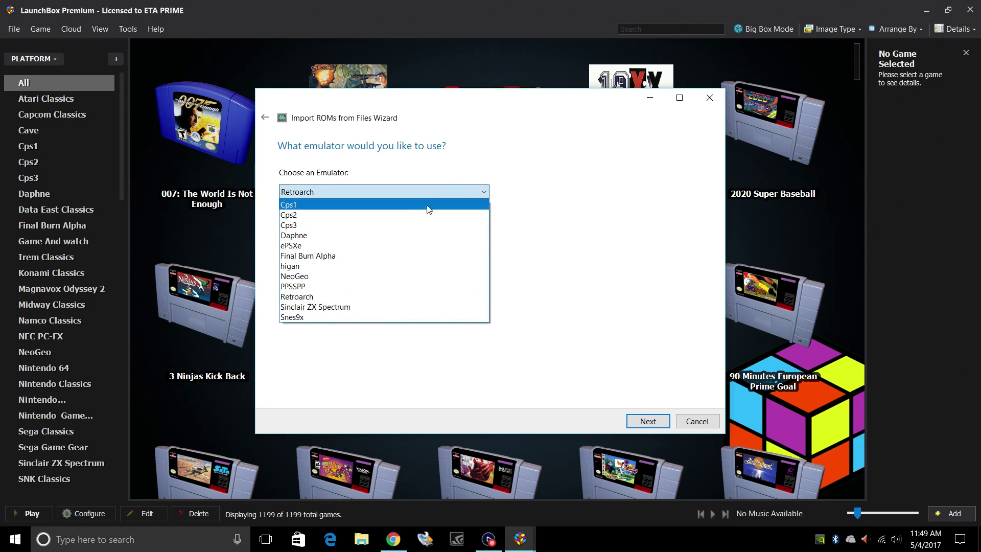
click(295, 247)
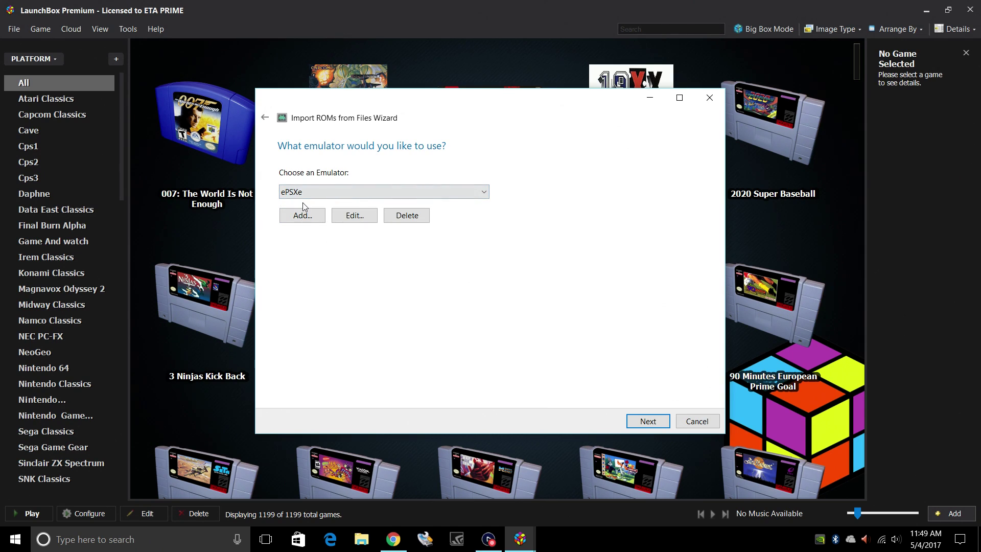
click(648, 421)
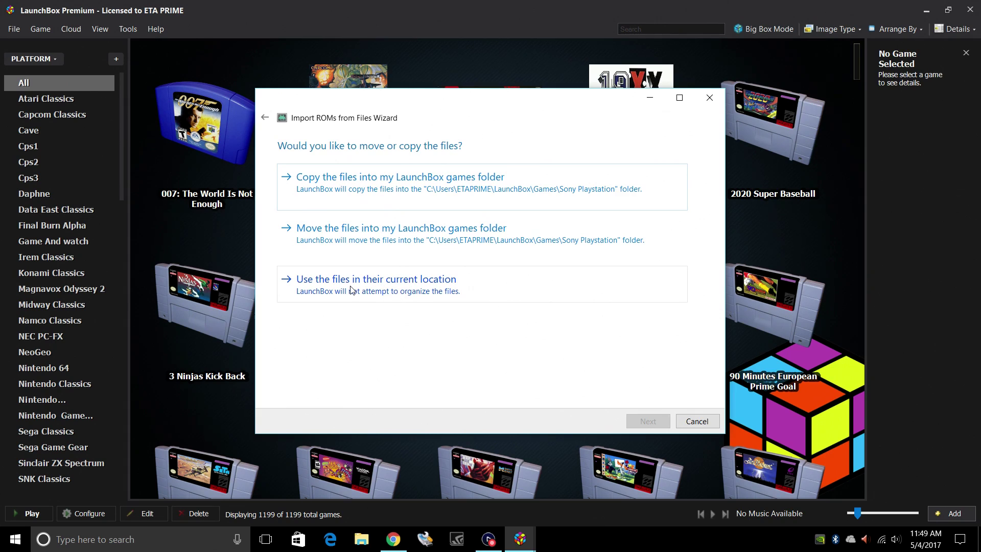
click(424, 286)
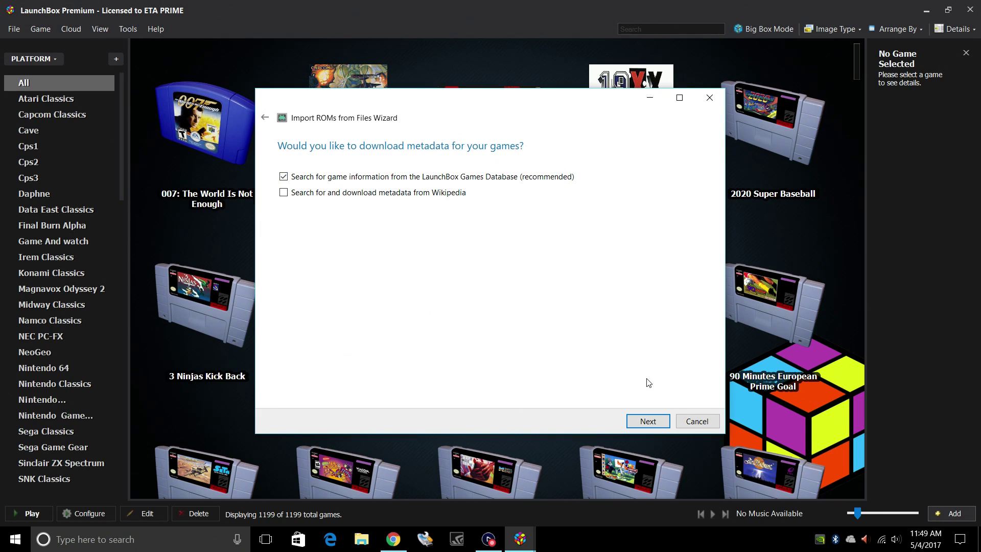
Step: Accept the LaunchBox Games Database metadata search and keep all image and EmuMovies media types selected for download
click(659, 422)
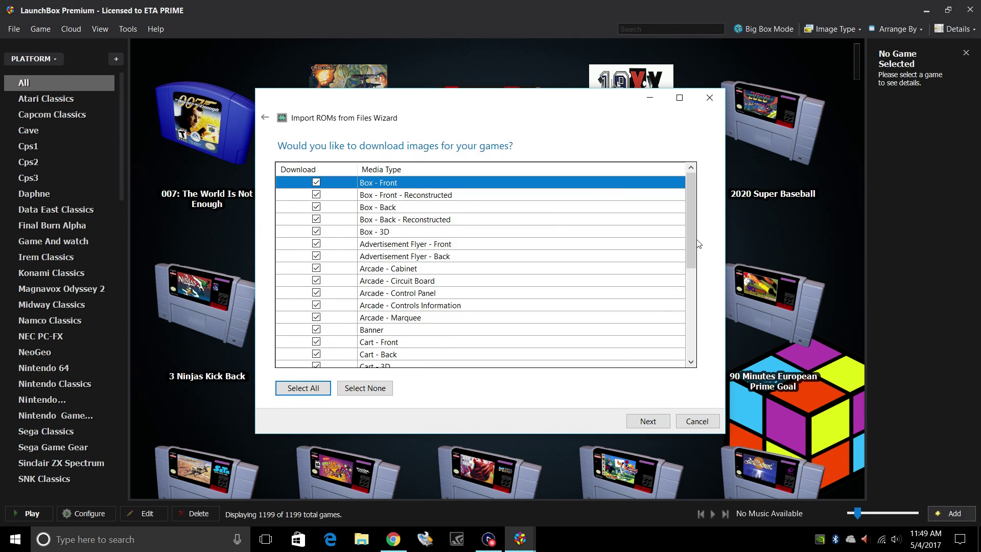
drag(692, 246, 583, 337)
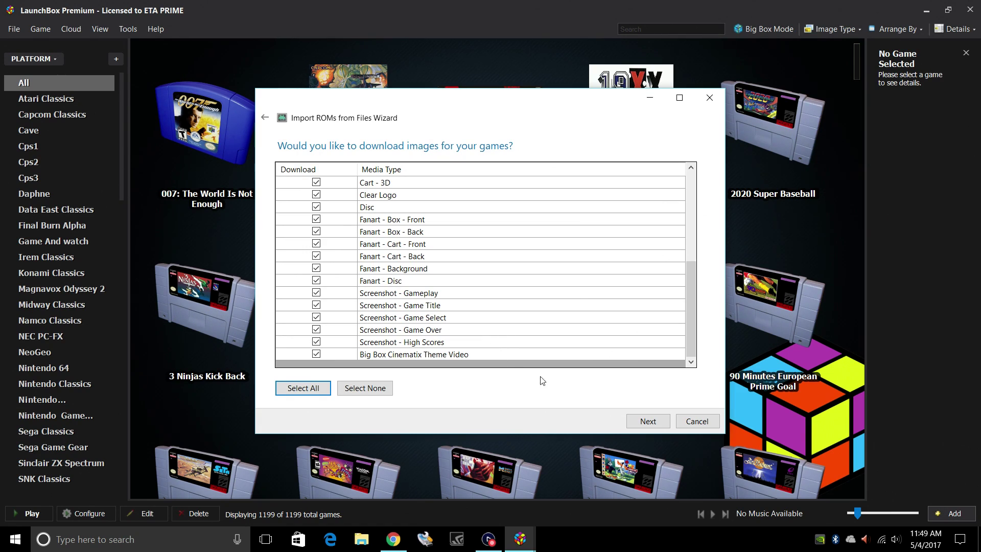
click(658, 422)
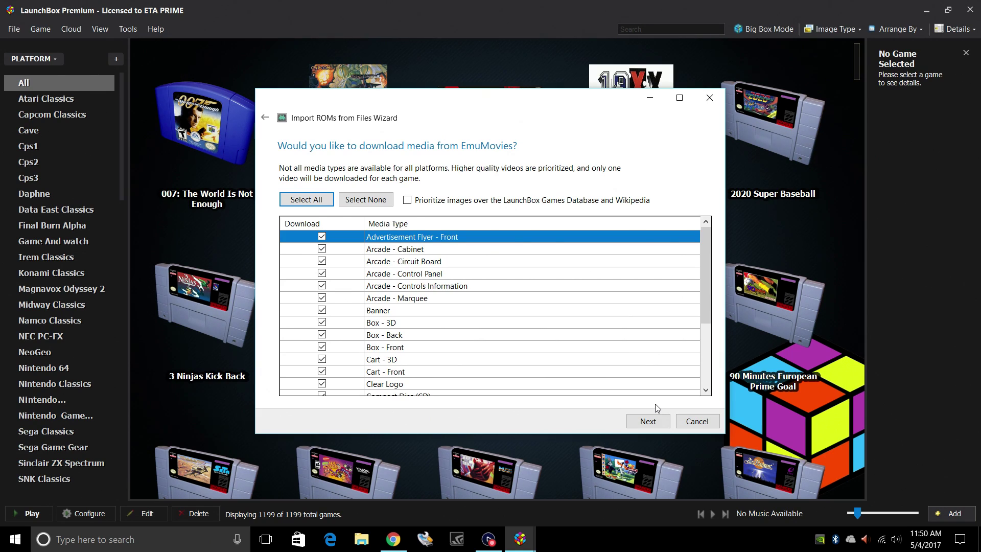
drag(704, 294, 707, 370)
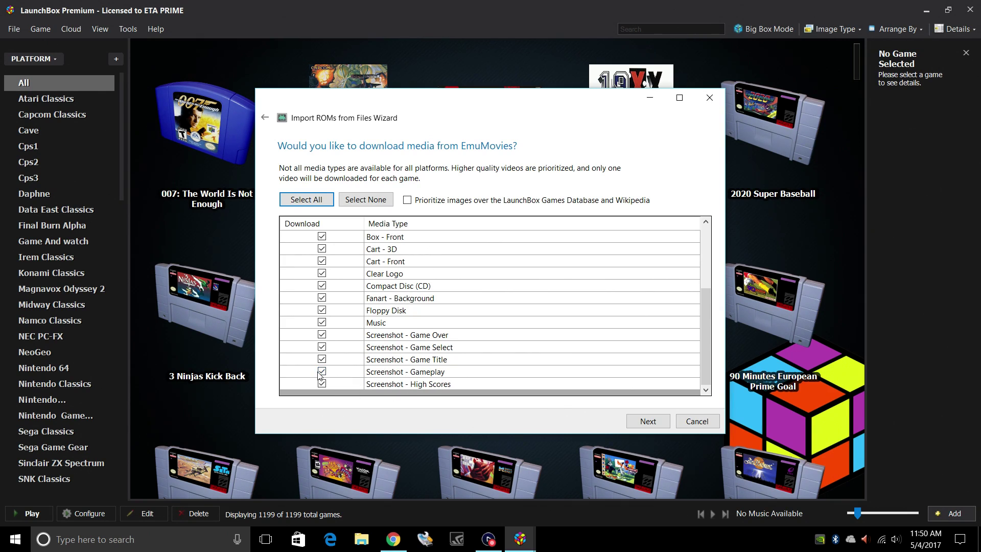
click(633, 428)
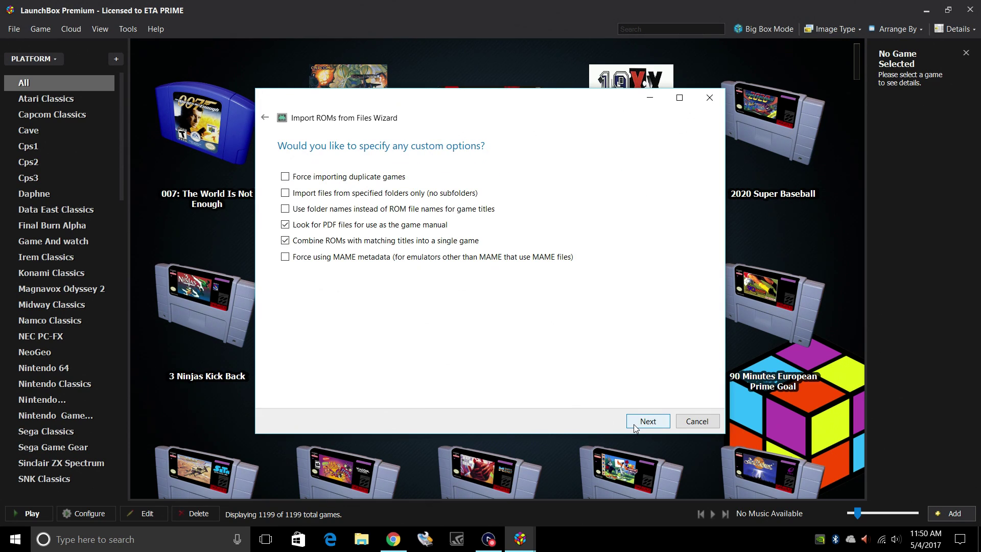
Step: Keep the default custom options, review the names and file extensions of the listed games, and finish the import
click(639, 425)
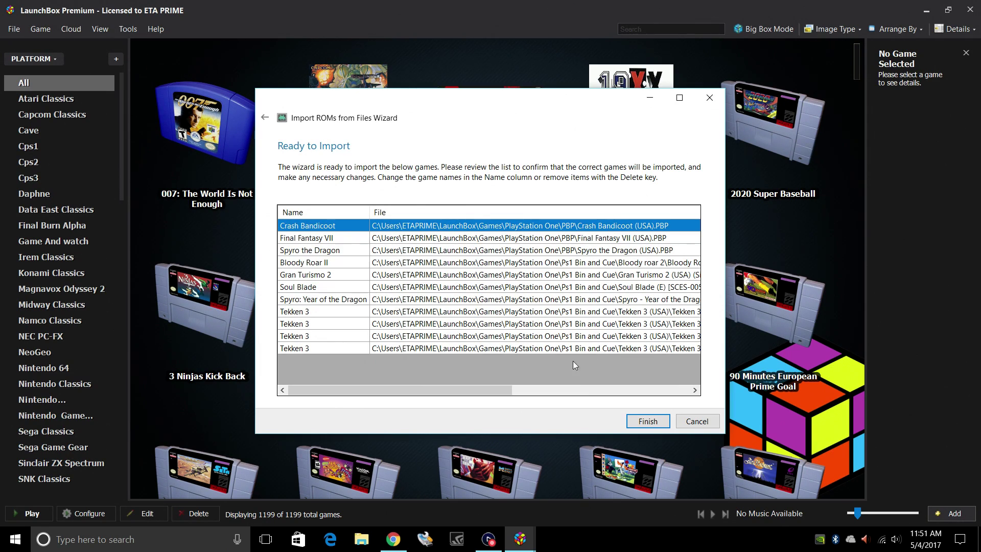
drag(498, 388, 703, 394)
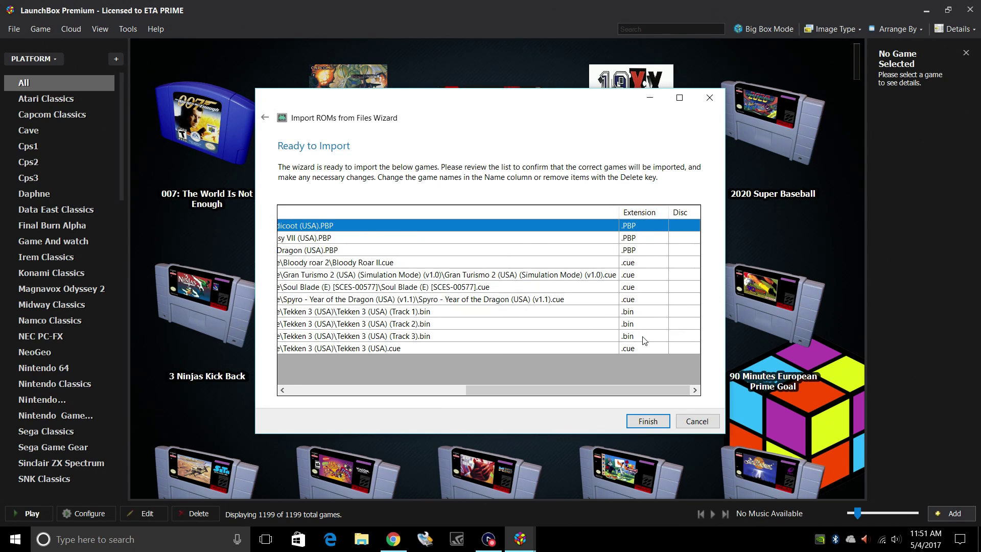
click(648, 422)
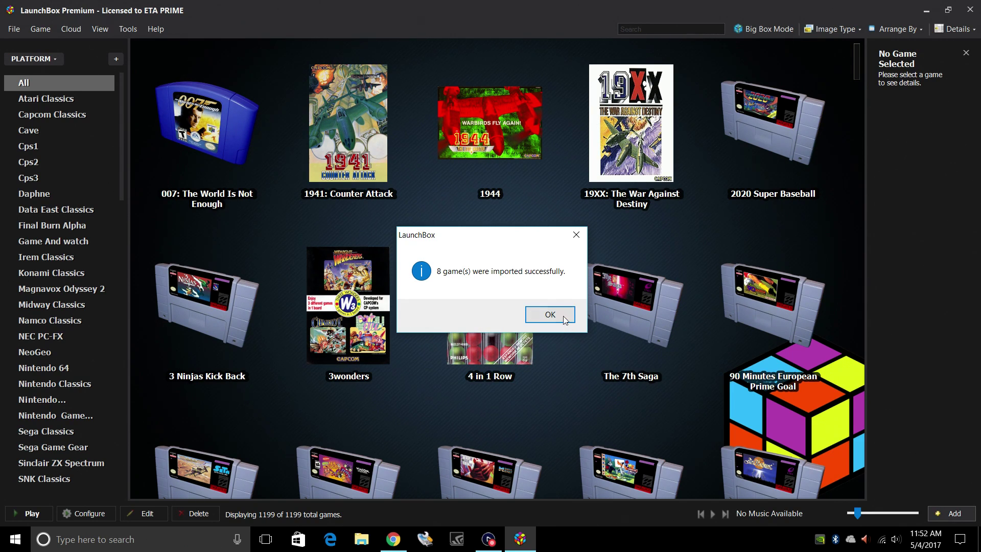
click(550, 314)
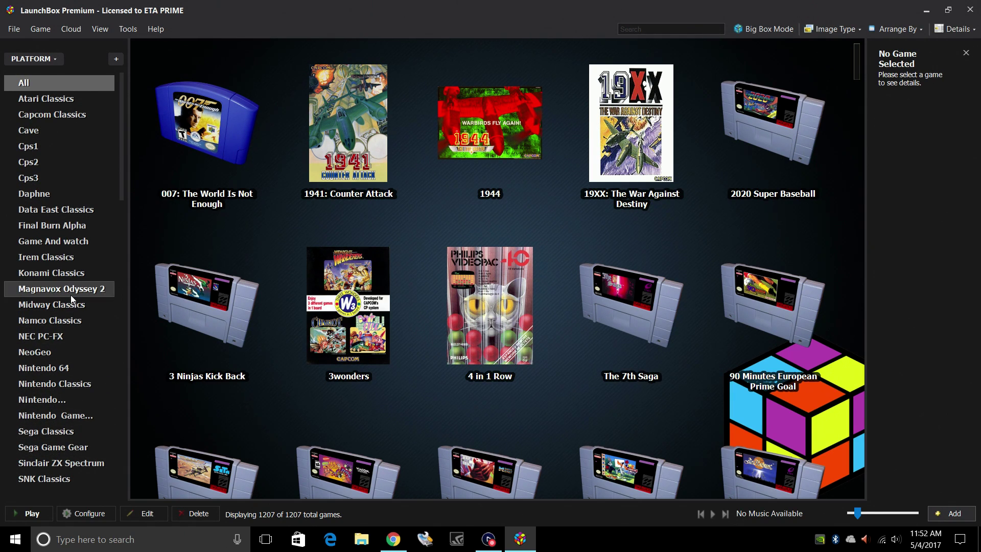
Step: Show the games of the Sony Playstation platform
scroll(70, 296, down, 2)
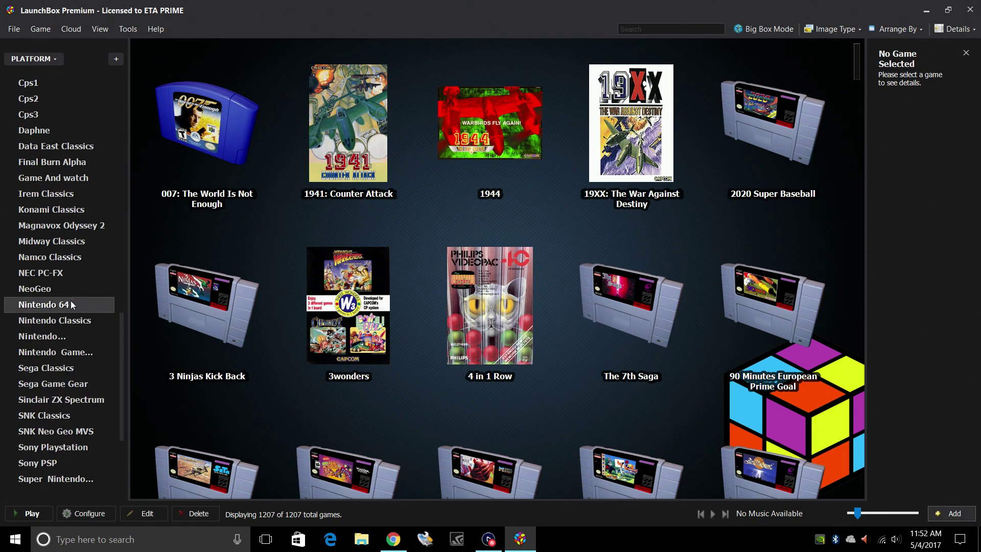
click(54, 448)
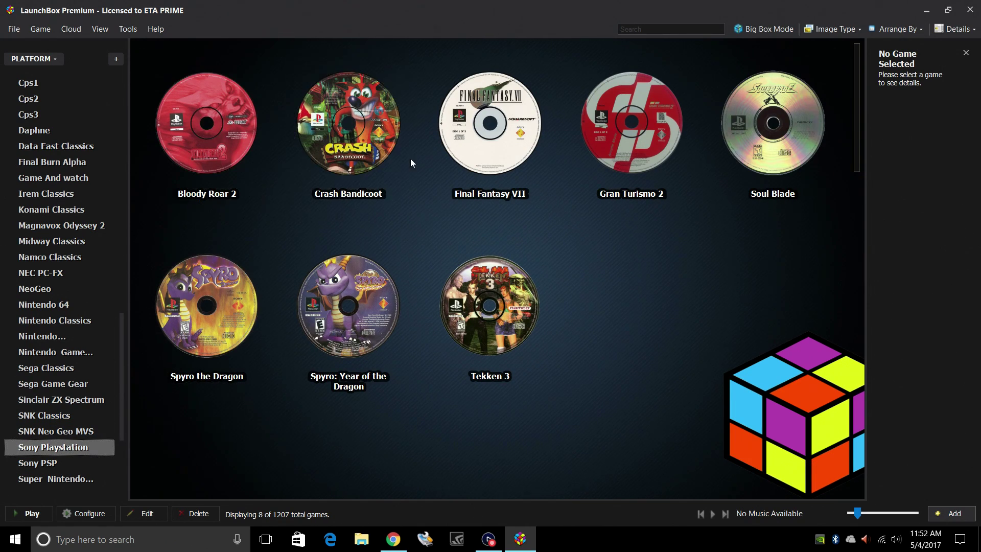
Step: Preview the PlayStation games with the Boxes image type and return to 3D Carts
click(853, 30)
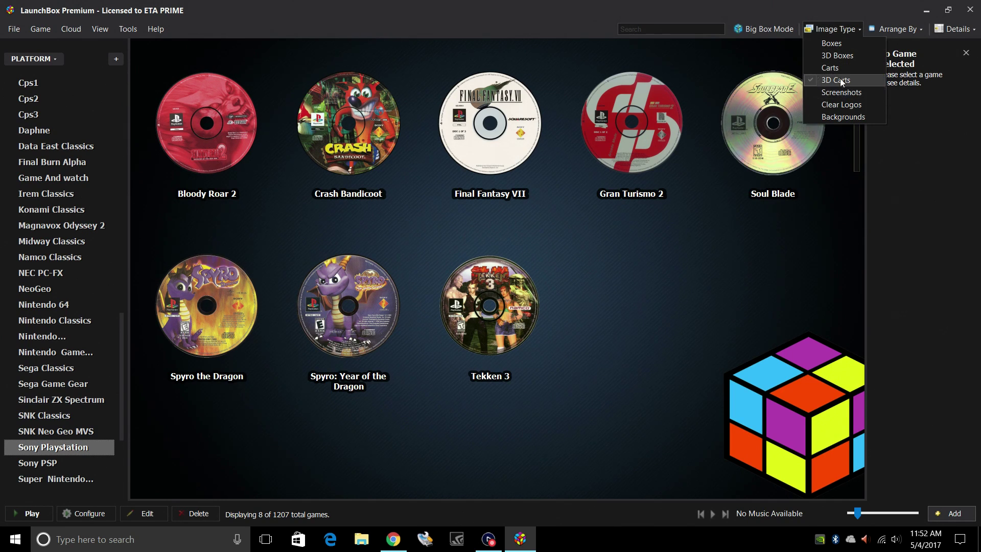
click(835, 43)
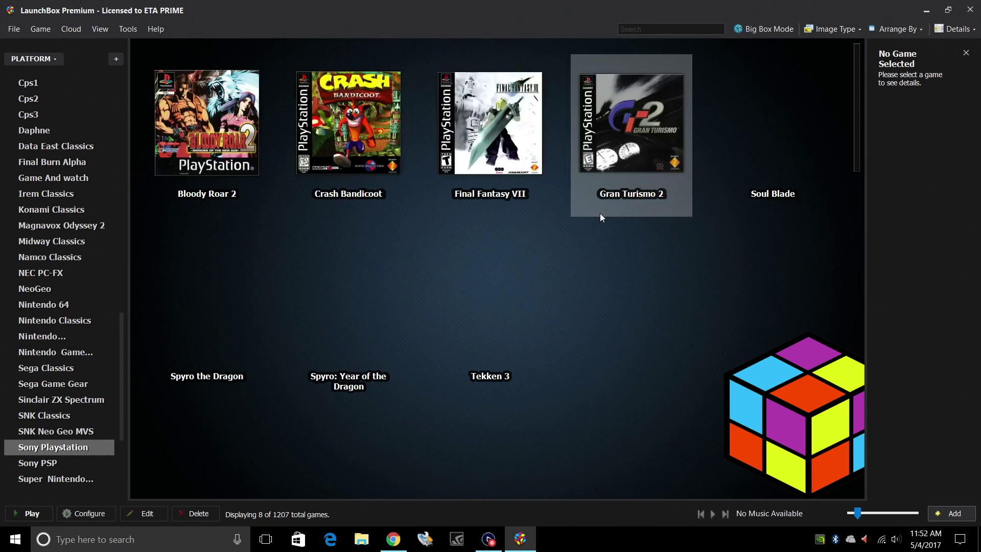
click(833, 29)
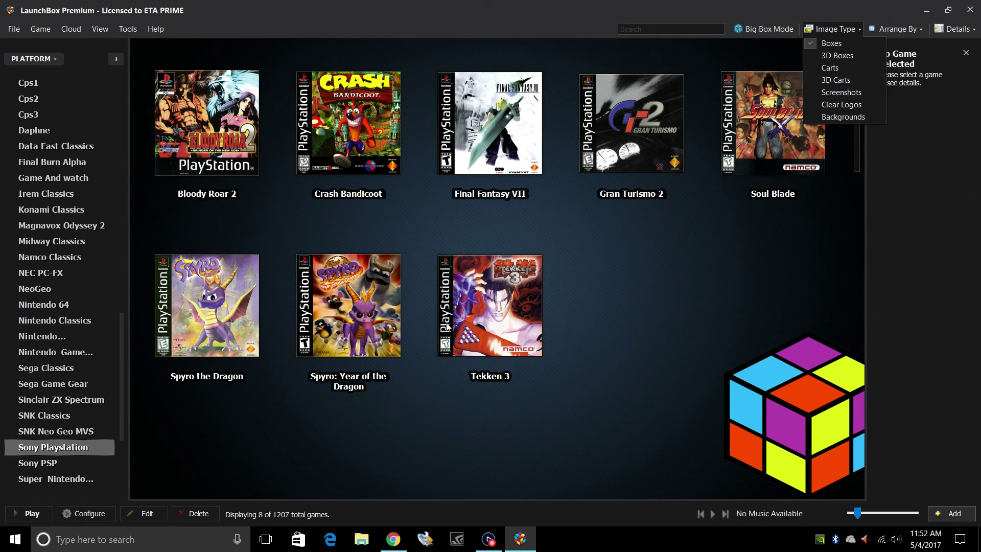
click(830, 79)
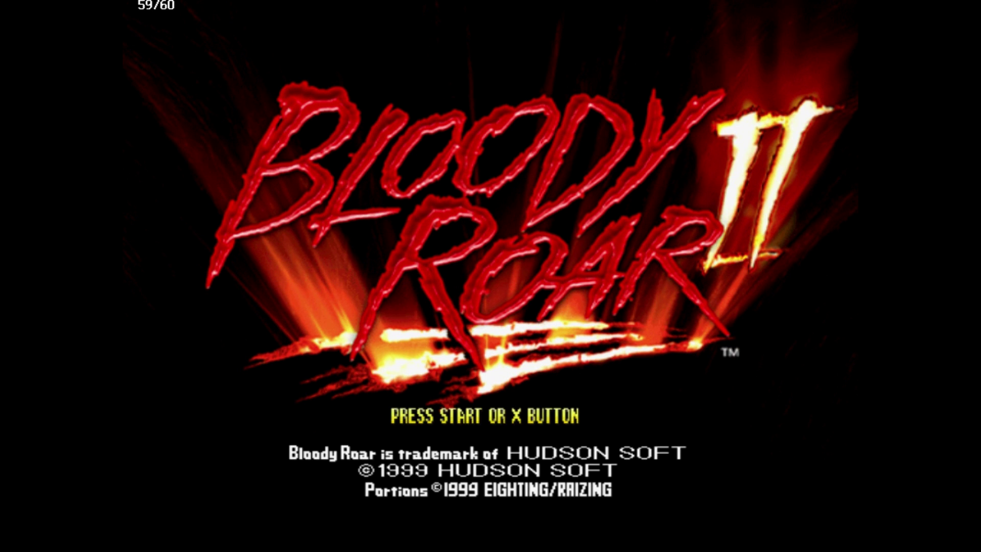
Step: Start a single-player match in Bloody Roar II with Yugo as the fighter
key(Return)
key(Return)
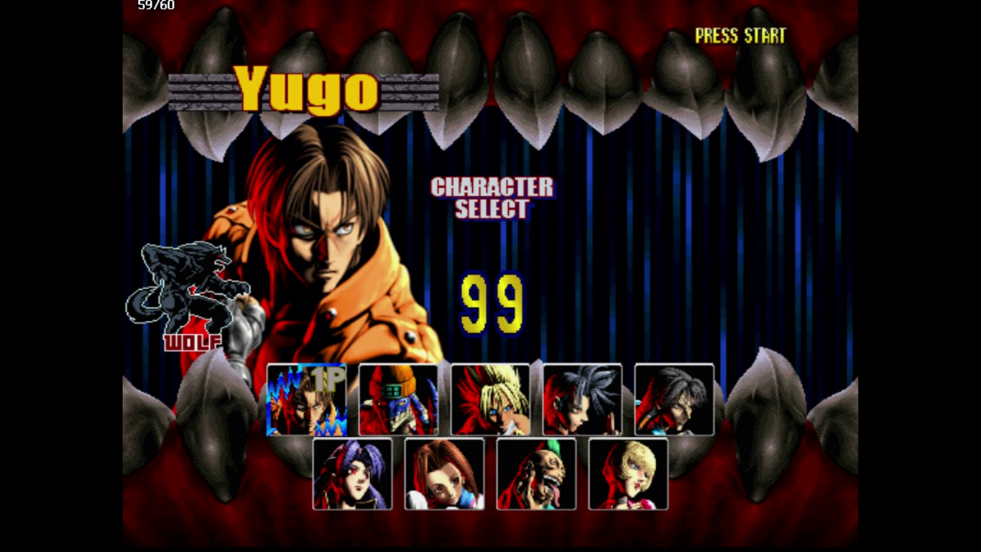
key(Right)
key(Left)
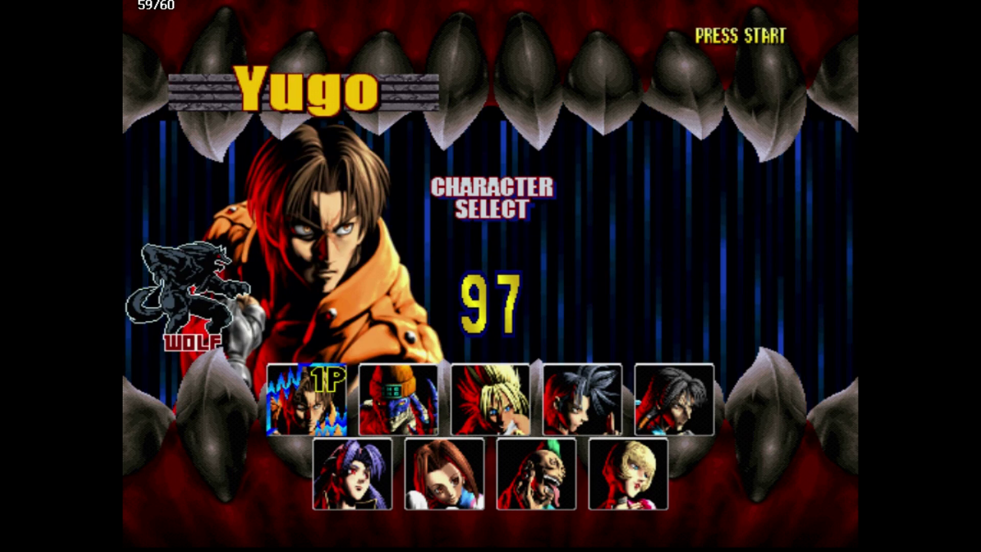
key(Right)
key(Left)
key(Return)
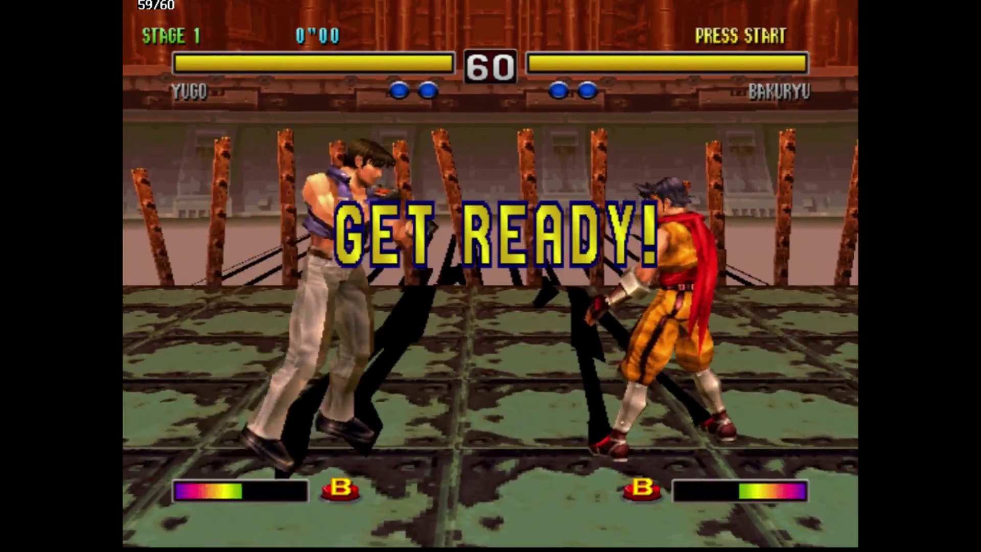
Step: Test the game by playing the Stage 1 fight against Bakuryu, and exit back to LaunchBox
key(x)
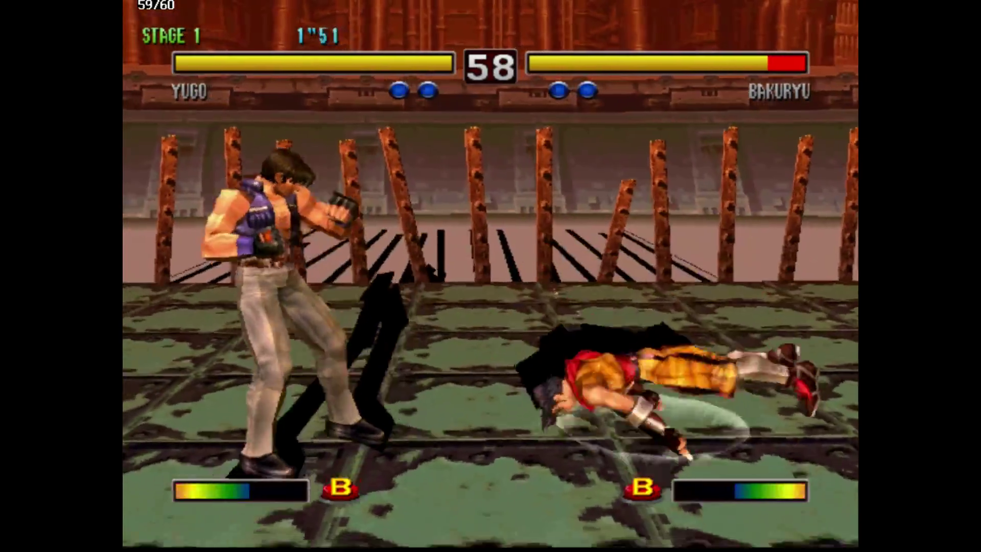
key(c)
key(x)
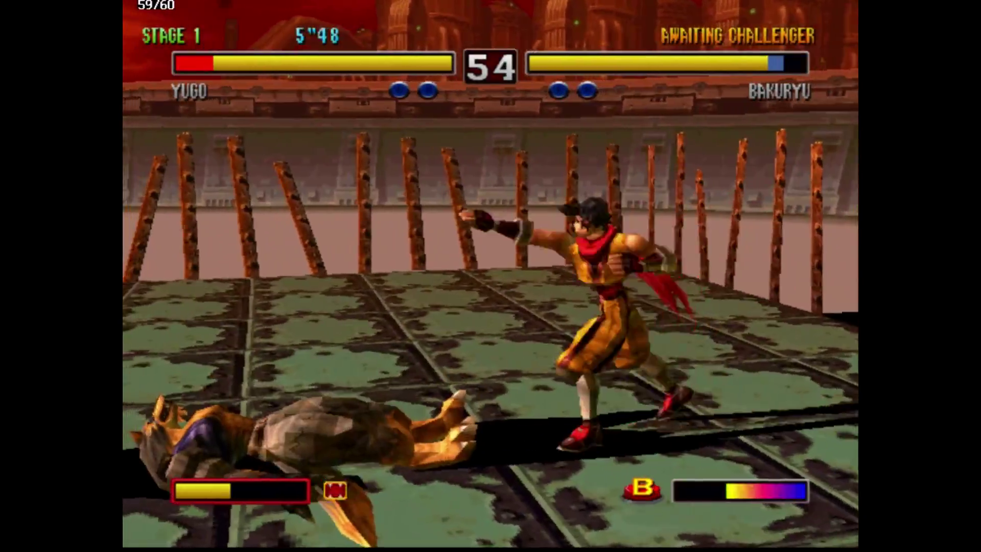
key(x)
key(x)
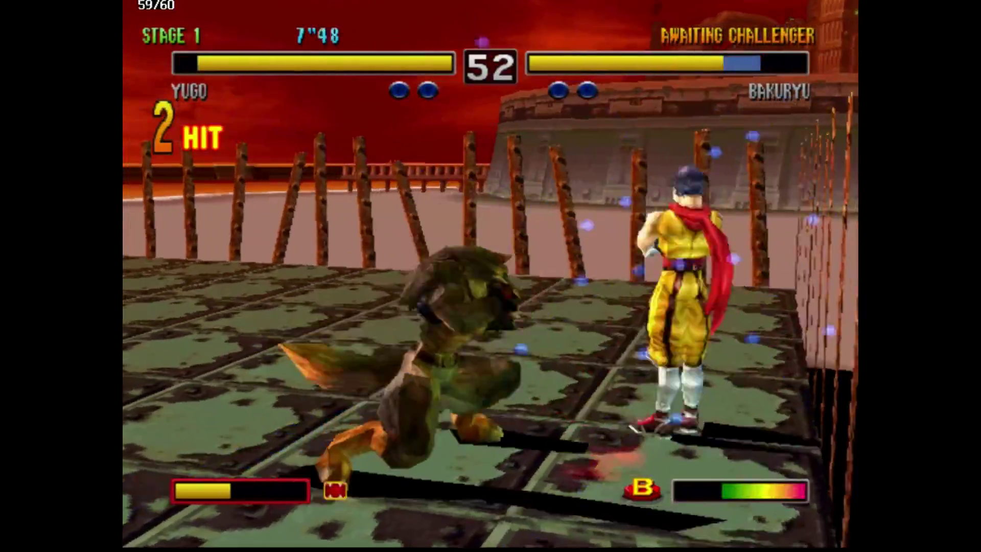
key(x)
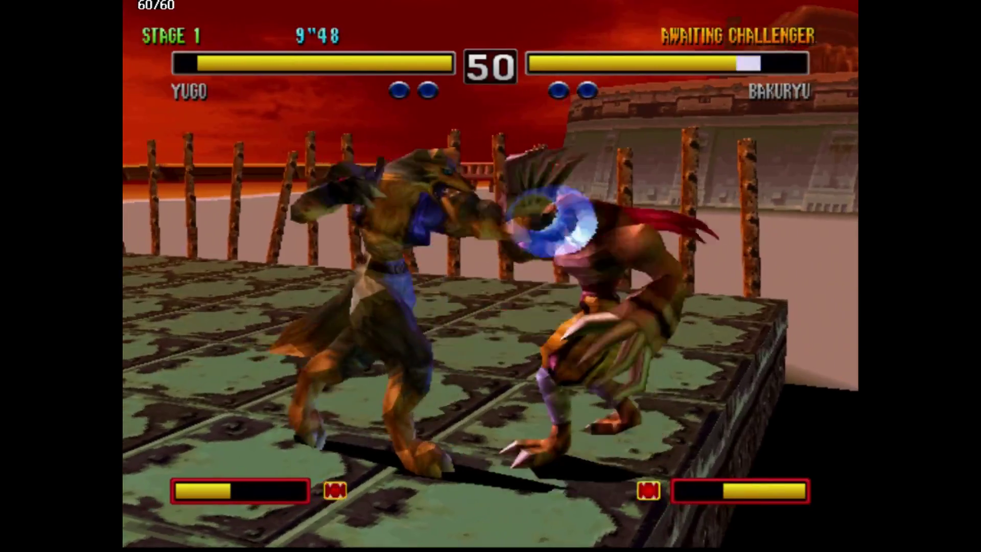
key(x)
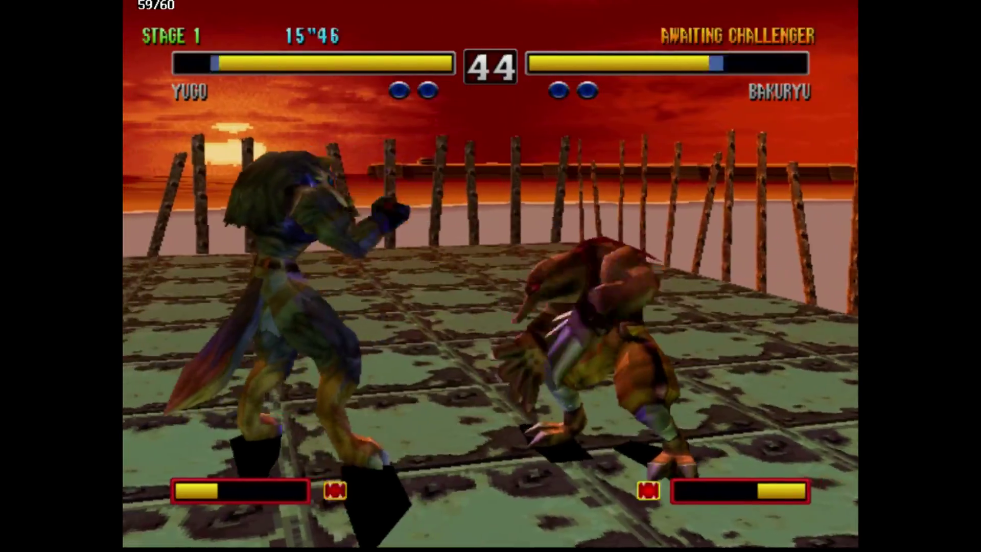
key(x)
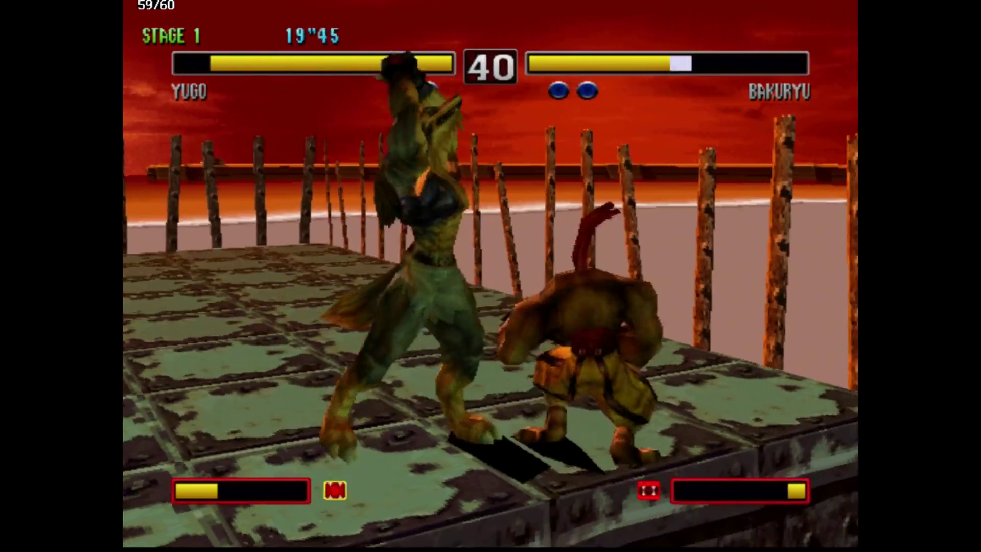
key(x)
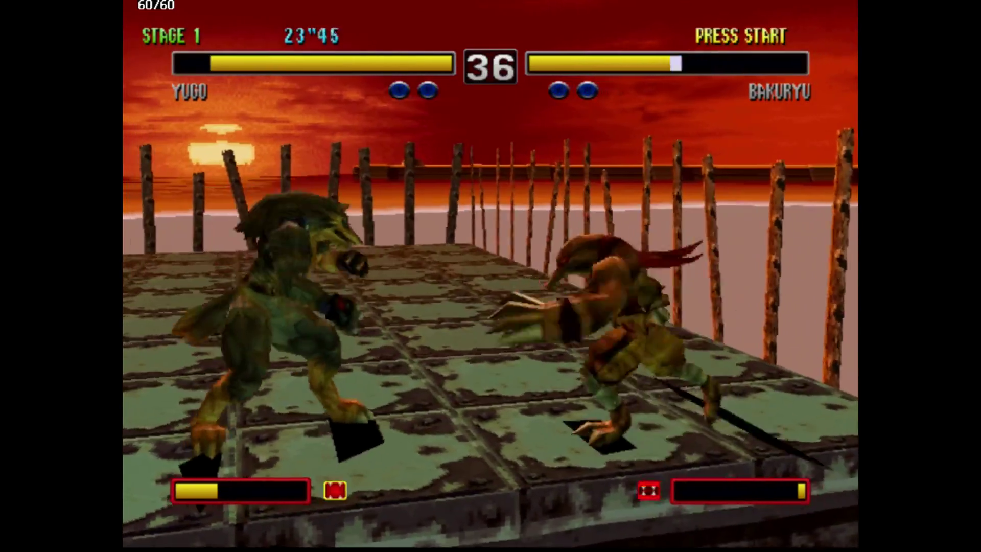
key(x)
key(x)
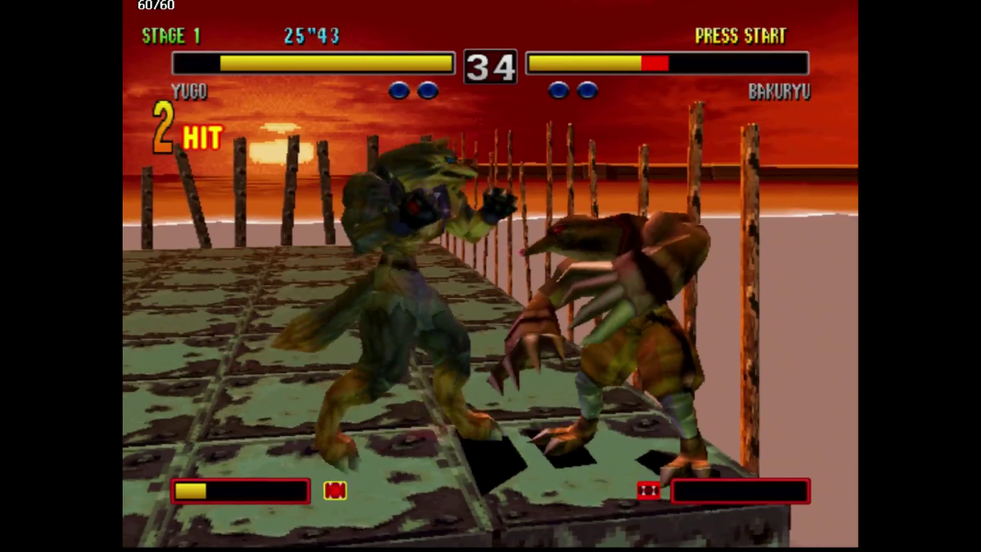
key(Escape)
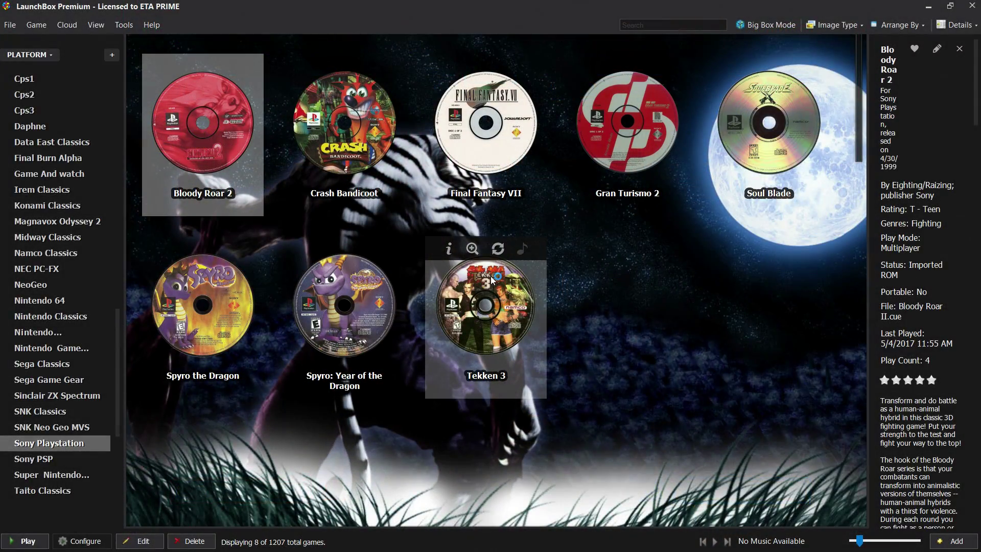